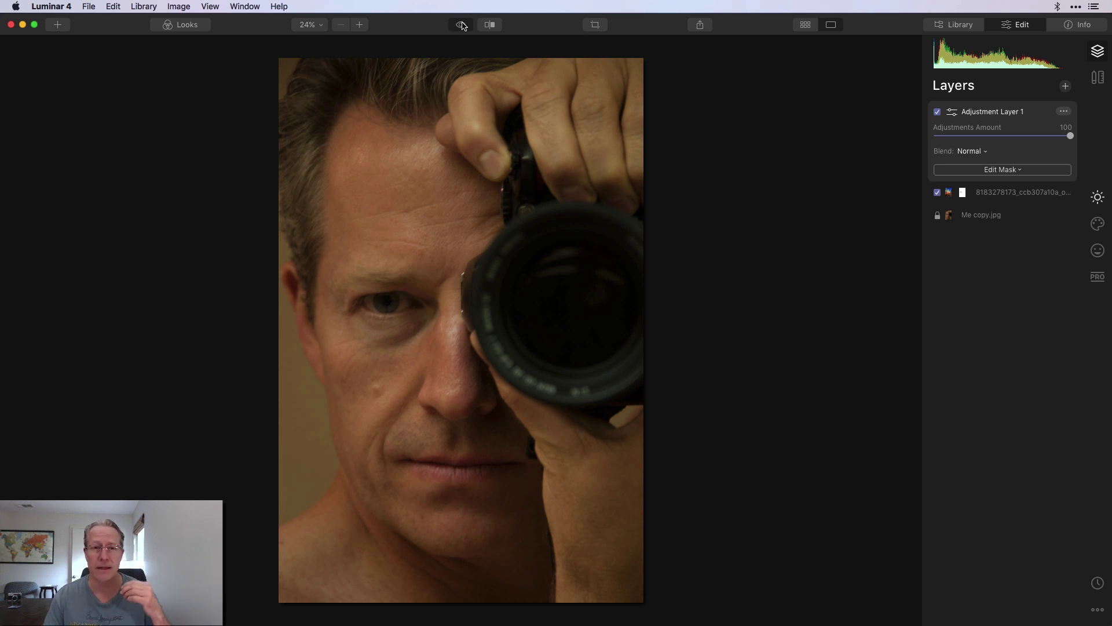
Brighten the portrait with Exposure 0.56 and Smart Contrast 75, and convert it to black and white
{"action": "left_click", "coordinate": [461, 24]}
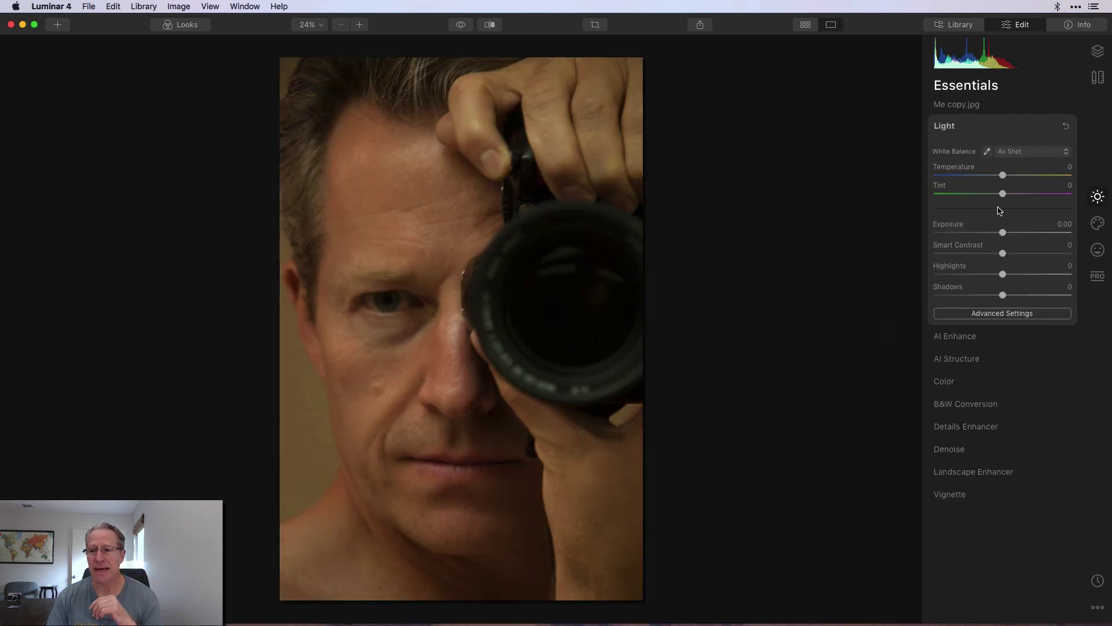
{"action": "left_click_drag", "start_coordinate": [1003, 232], "coordinate": [1058, 255]}
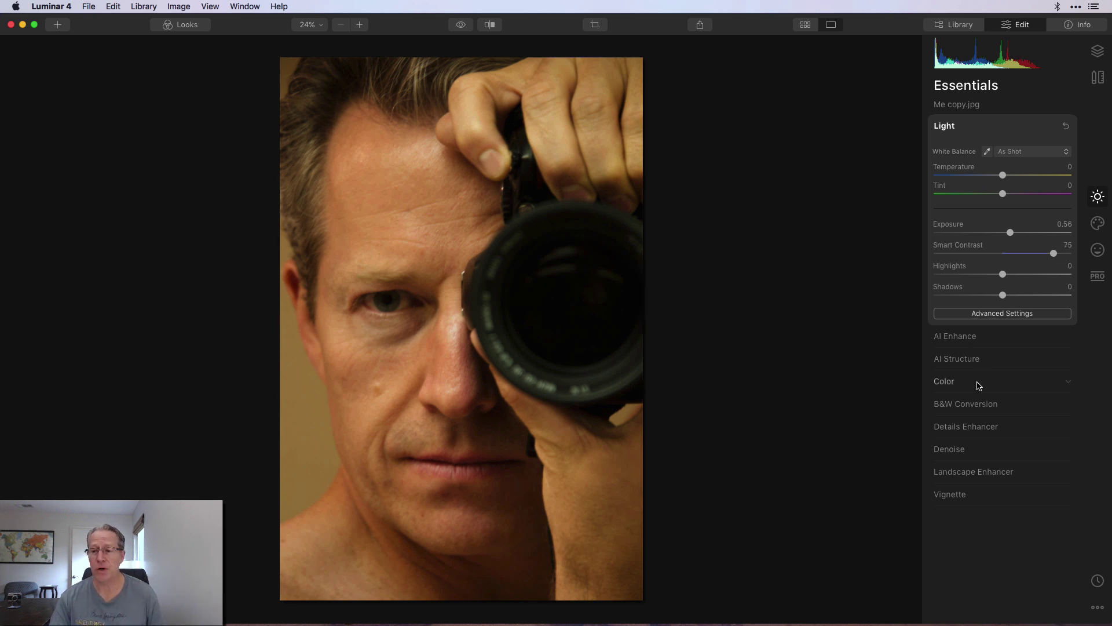
{"action": "left_click", "coordinate": [977, 404]}
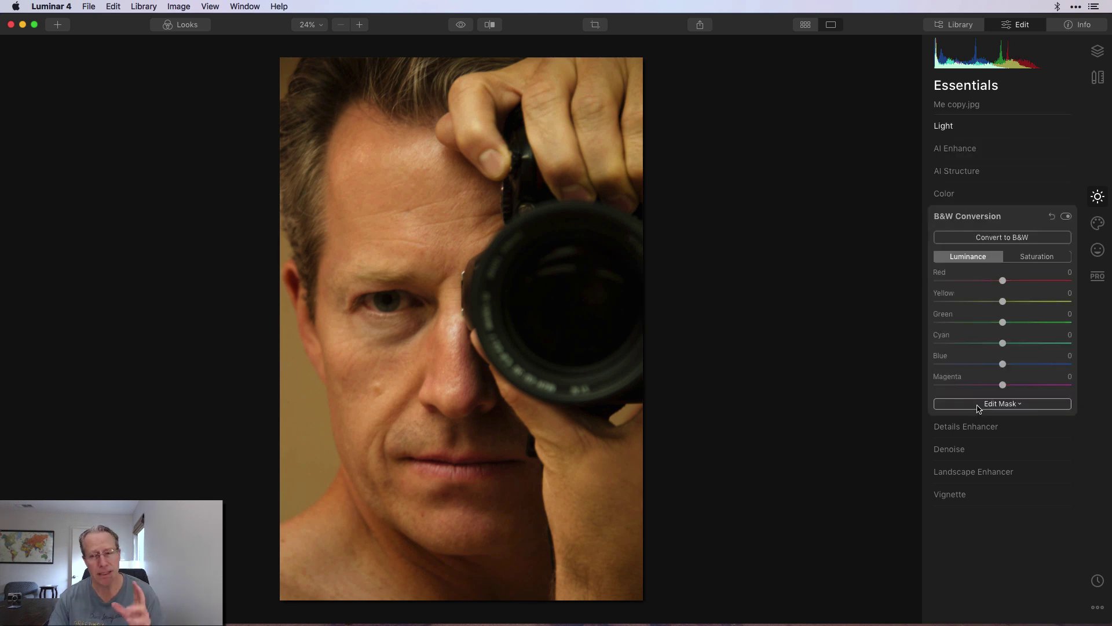
{"action": "left_click", "coordinate": [1012, 237]}
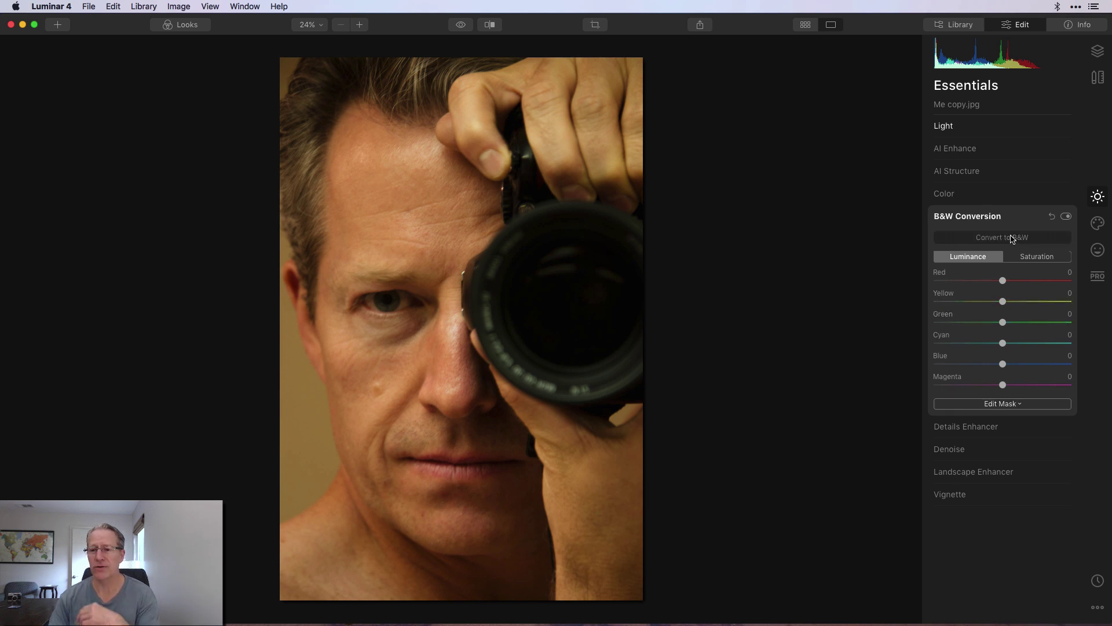
{"action": "left_click", "coordinate": [1016, 221]}
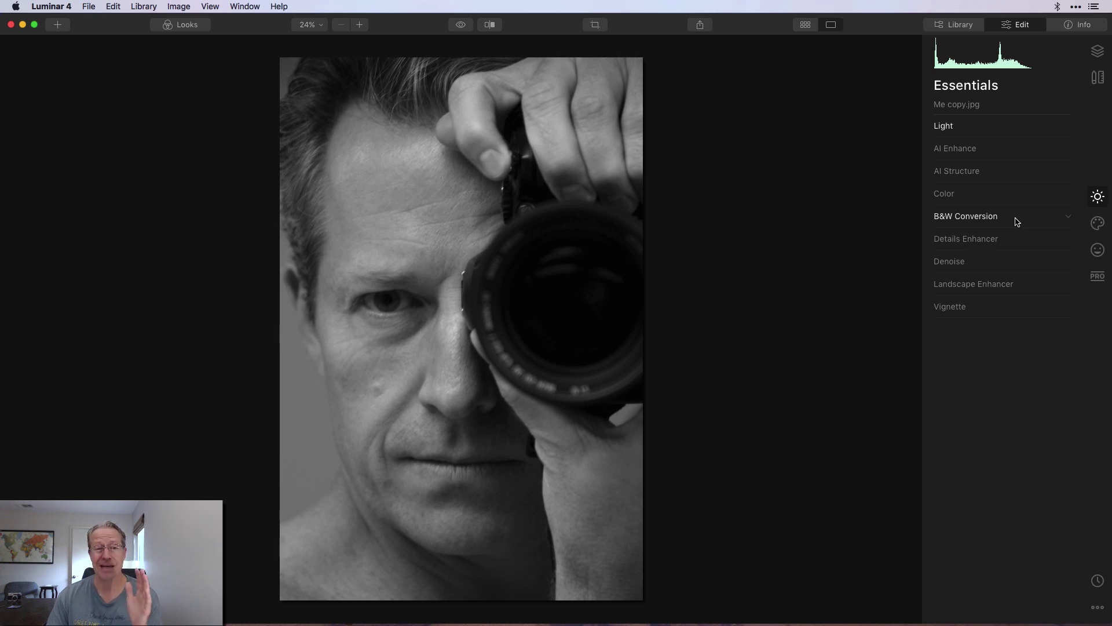
{"action": "left_click", "coordinate": [1098, 55]}
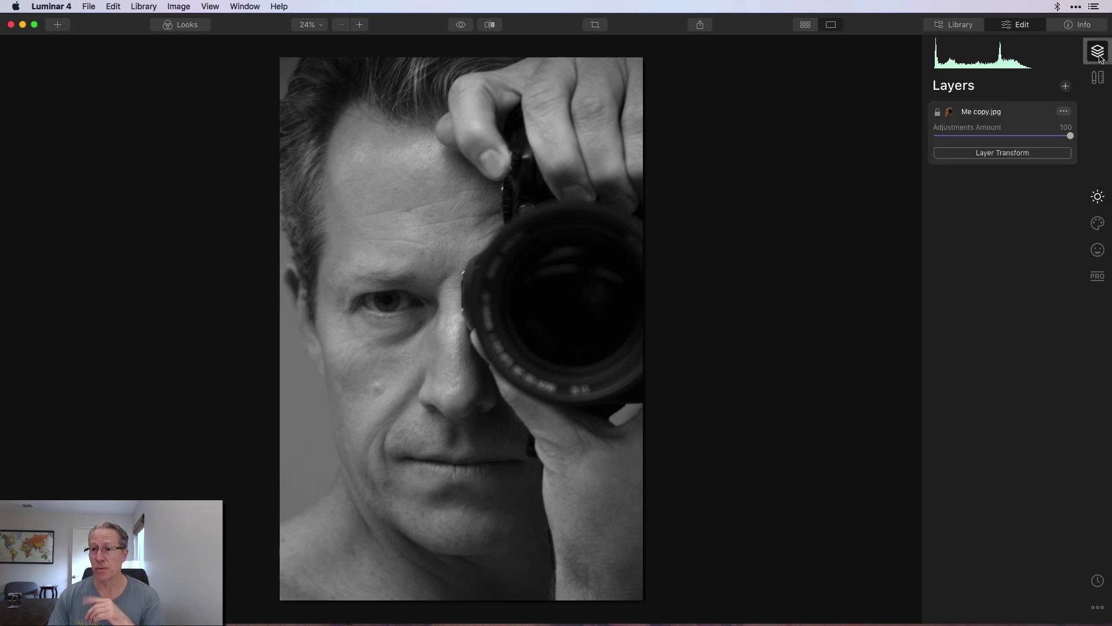
{"action": "left_click", "coordinate": [1067, 88]}
{"action": "left_click", "coordinate": [1024, 115]}
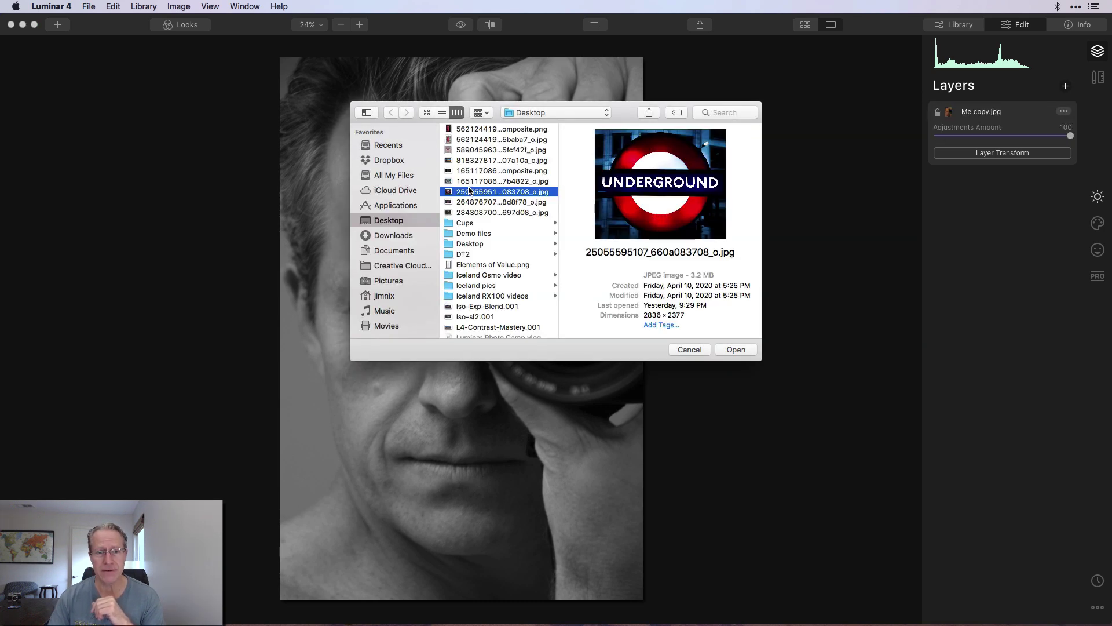
{"action": "left_click", "coordinate": [479, 162]}
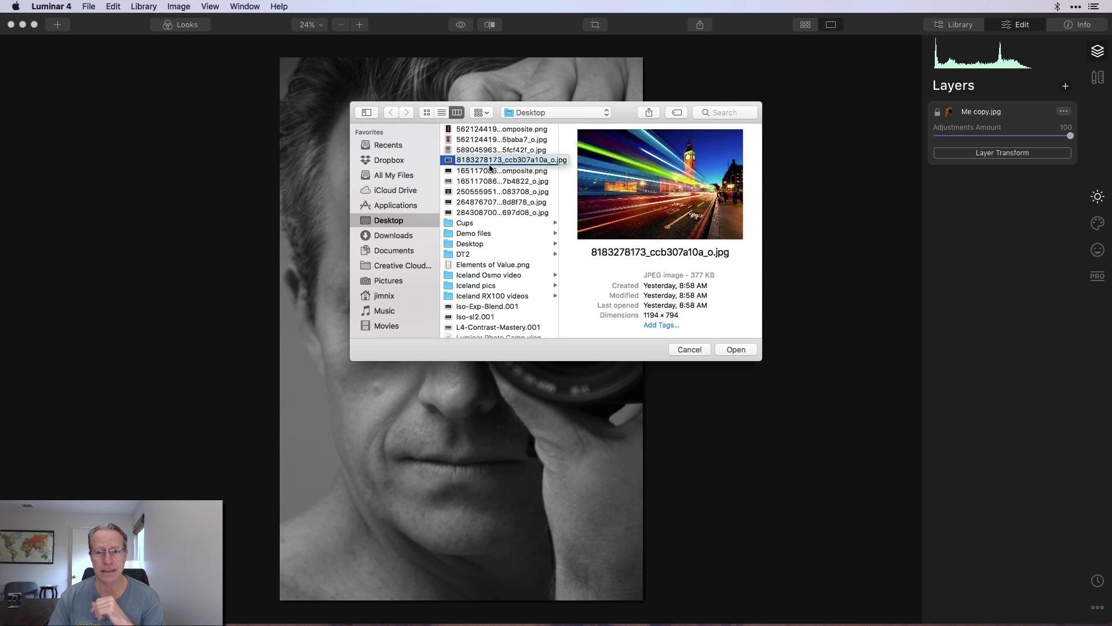
{"action": "left_click", "coordinate": [731, 349]}
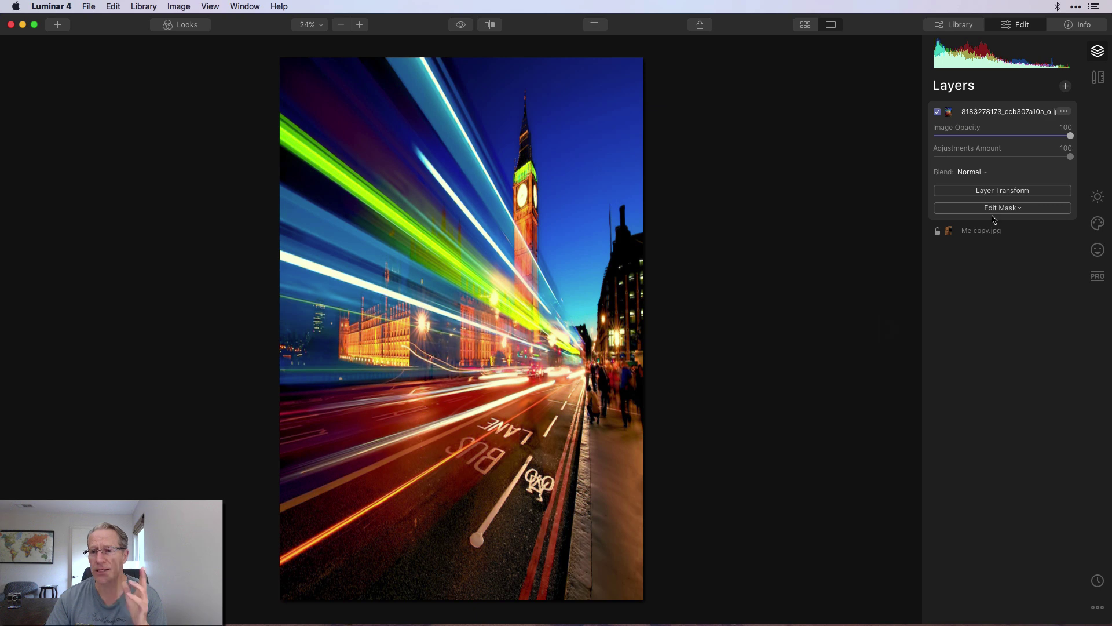
Lower the London street layer's image opacity to 44 so the portrait shows through
{"action": "left_click", "coordinate": [1010, 192]}
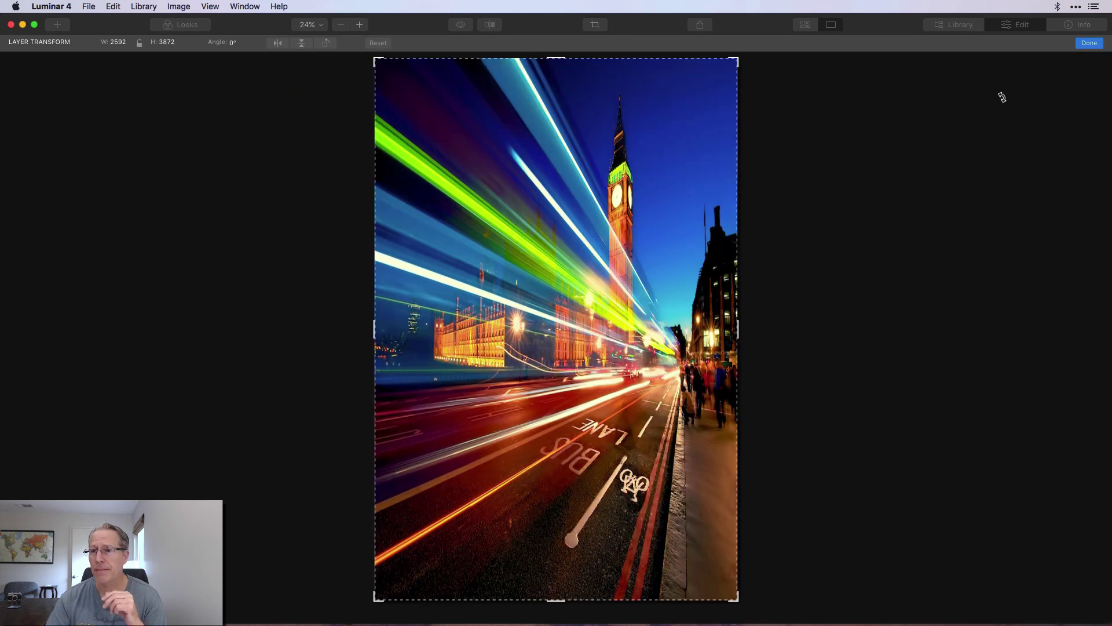
{"action": "left_click", "coordinate": [1089, 43]}
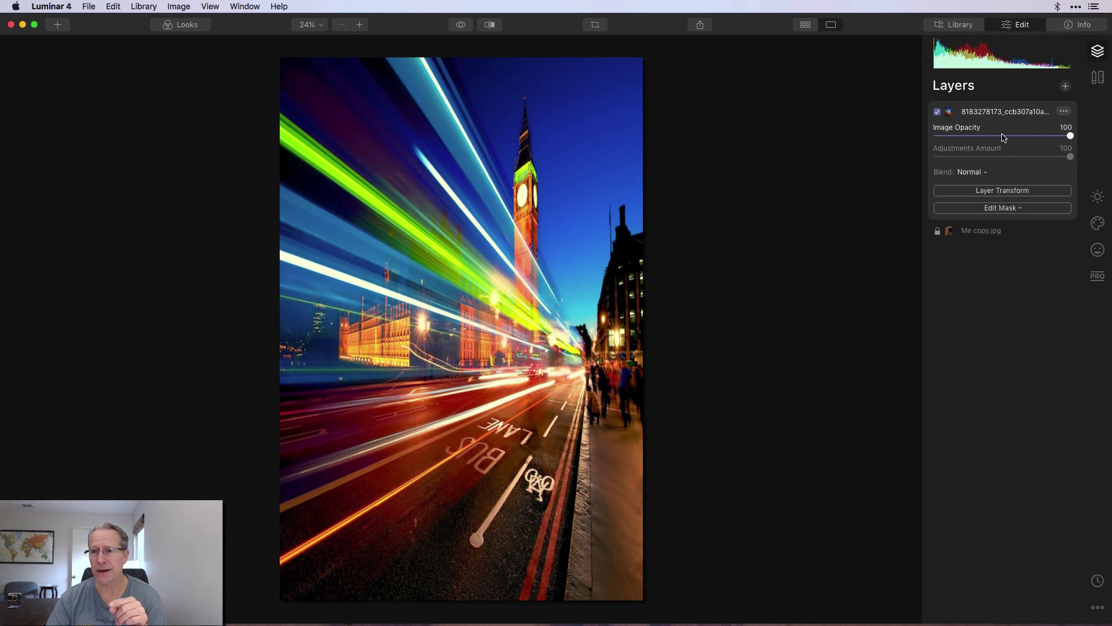
{"action": "left_click_drag", "start_coordinate": [1070, 135], "coordinate": [996, 138]}
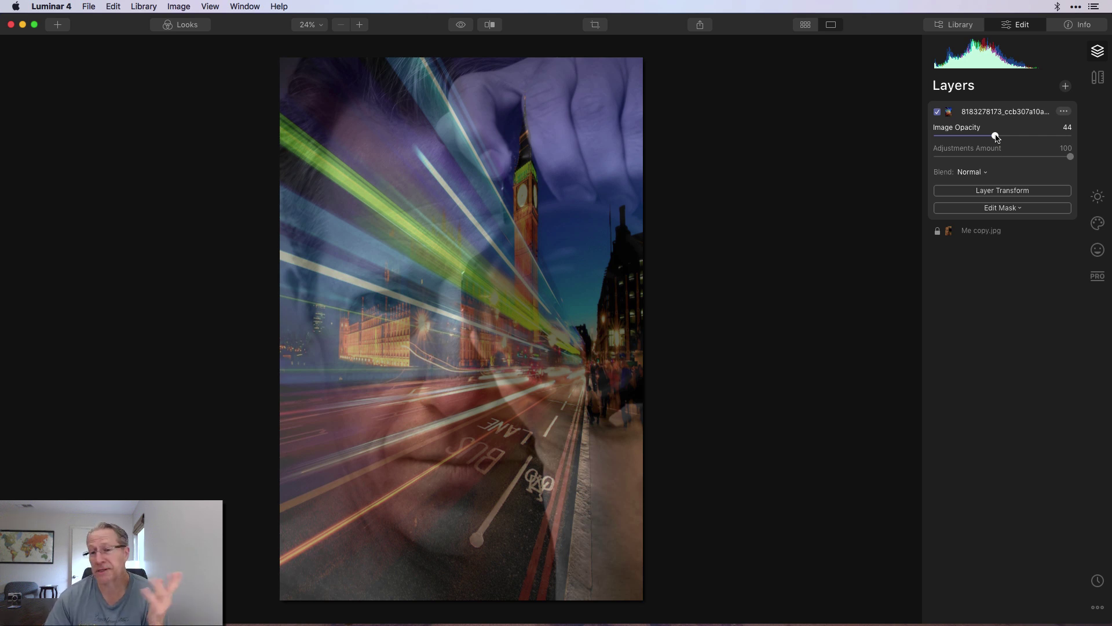
Transform the London layer, shortening it from below and widening it past the portrait's left edge, with the street scene positioned over the camera lens
{"action": "left_click", "coordinate": [1004, 196]}
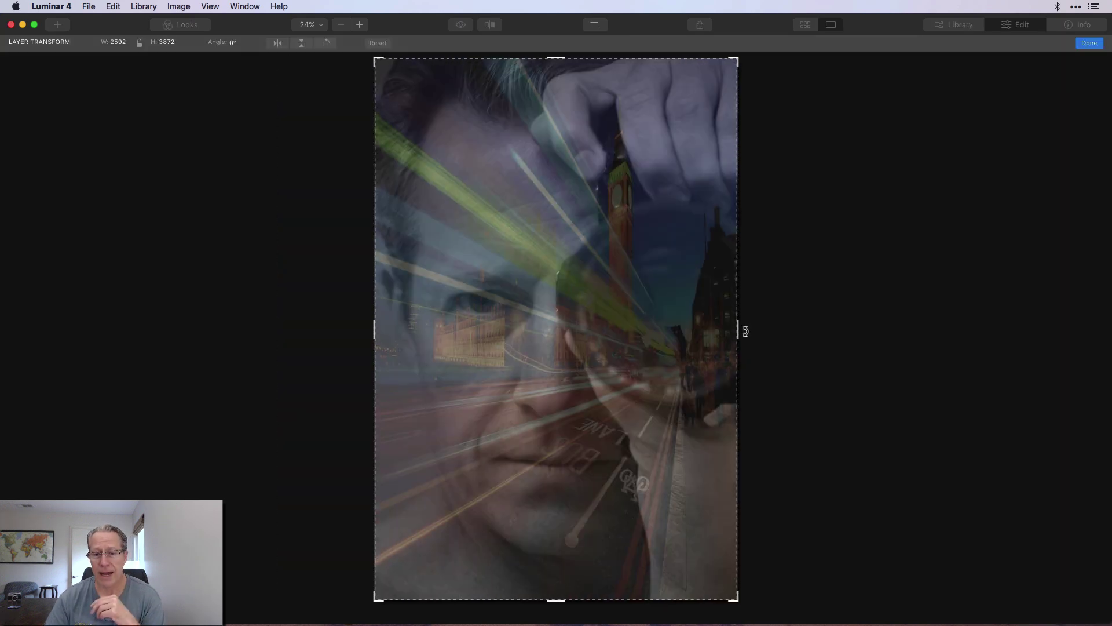
{"action": "left_click_drag", "start_coordinate": [734, 598], "coordinate": [736, 535]}
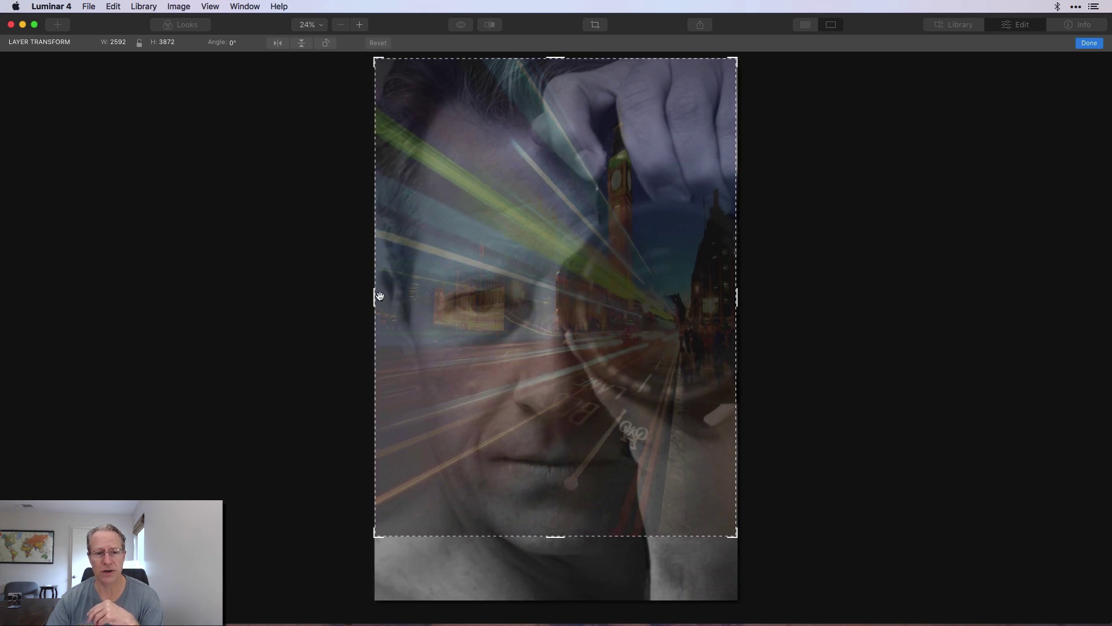
{"action": "left_click_drag", "start_coordinate": [373, 298], "coordinate": [167, 289]}
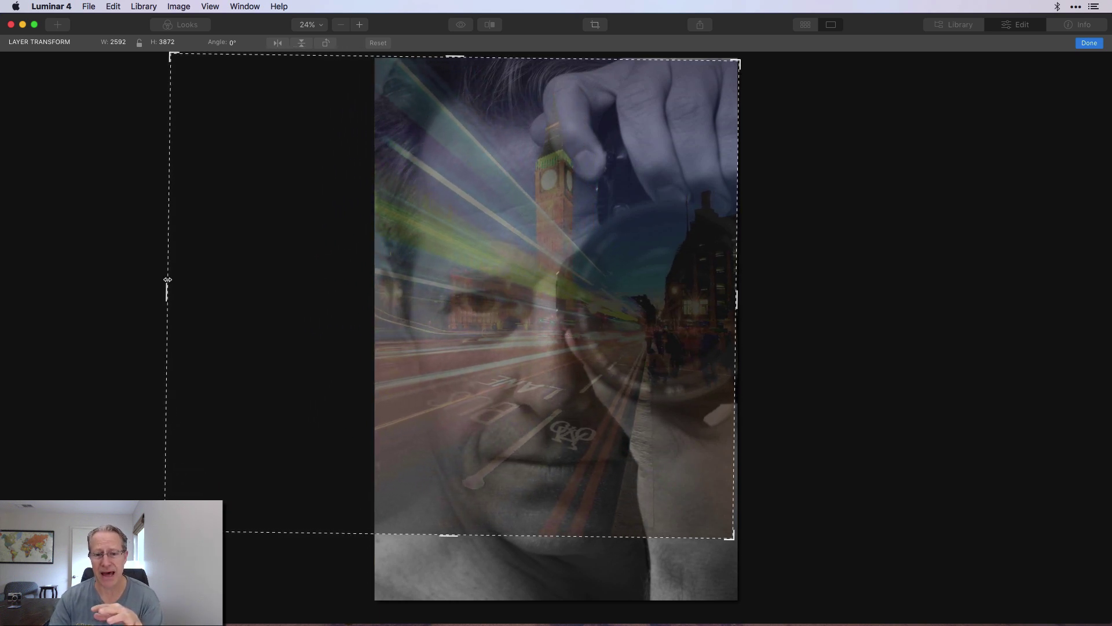
{"action": "left_click_drag", "start_coordinate": [518, 275], "coordinate": [529, 257]}
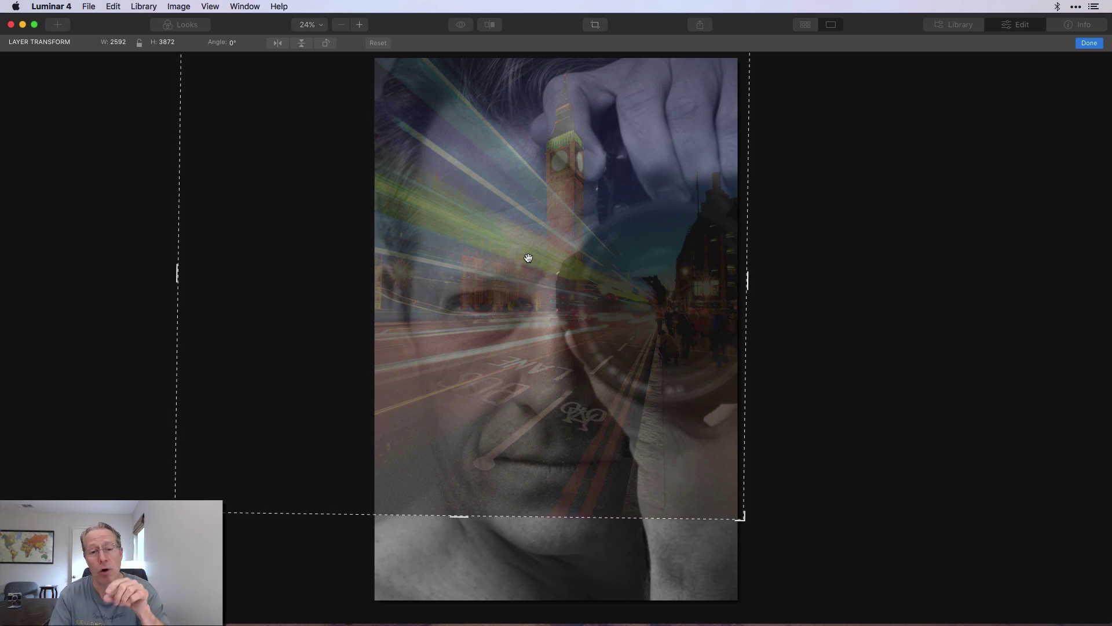
{"action": "left_click_drag", "start_coordinate": [551, 258], "coordinate": [552, 262]}
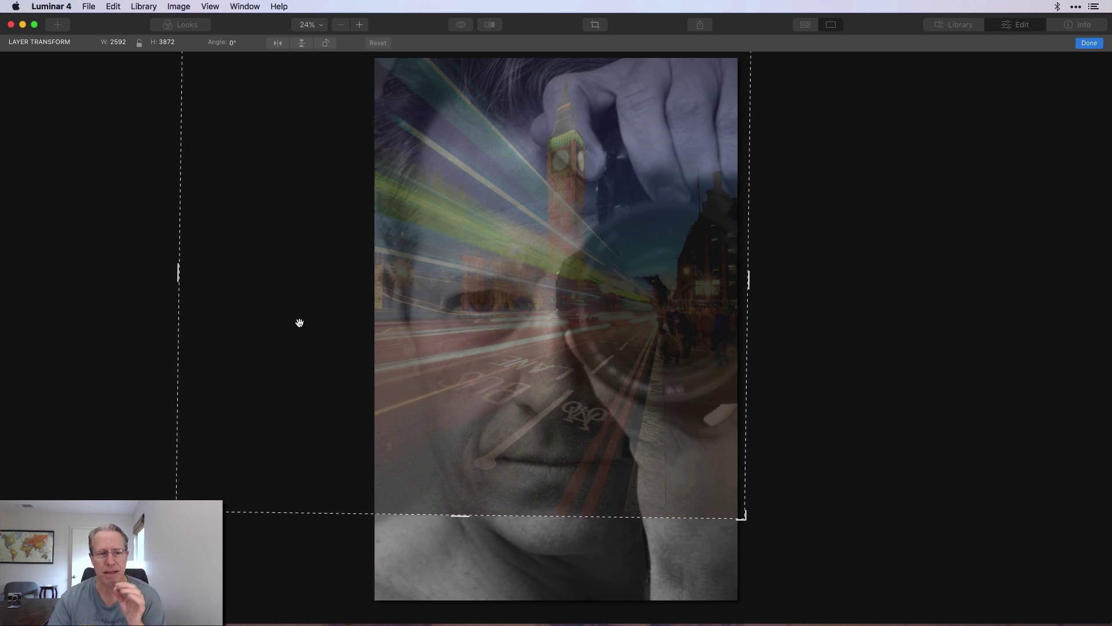
{"action": "left_click_drag", "start_coordinate": [179, 275], "coordinate": [171, 275]}
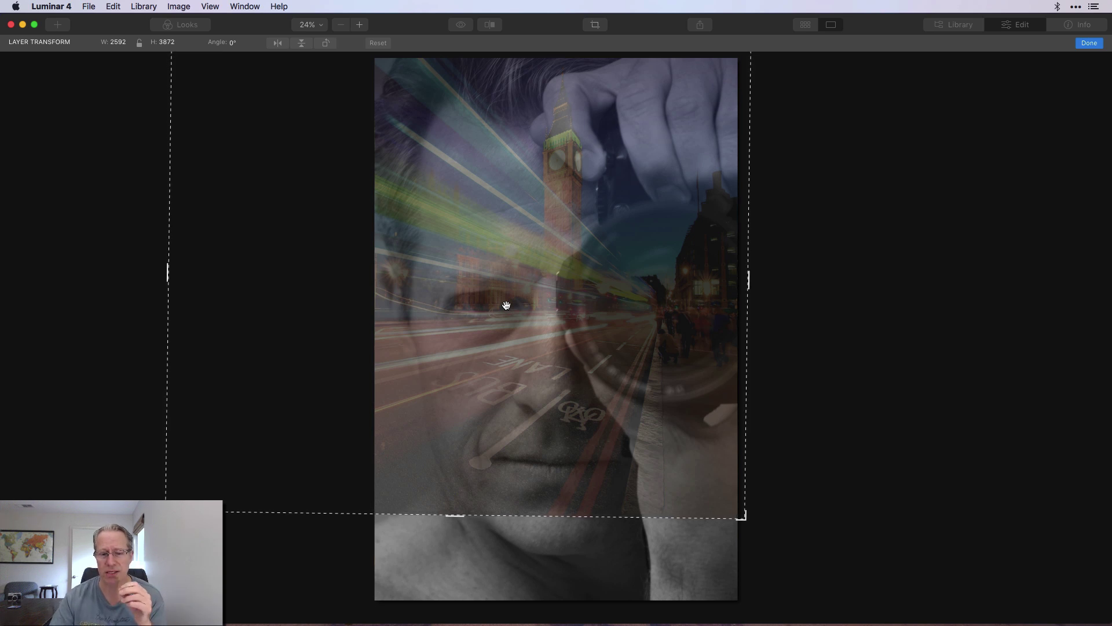
{"action": "left_click_drag", "start_coordinate": [524, 290], "coordinate": [525, 296]}
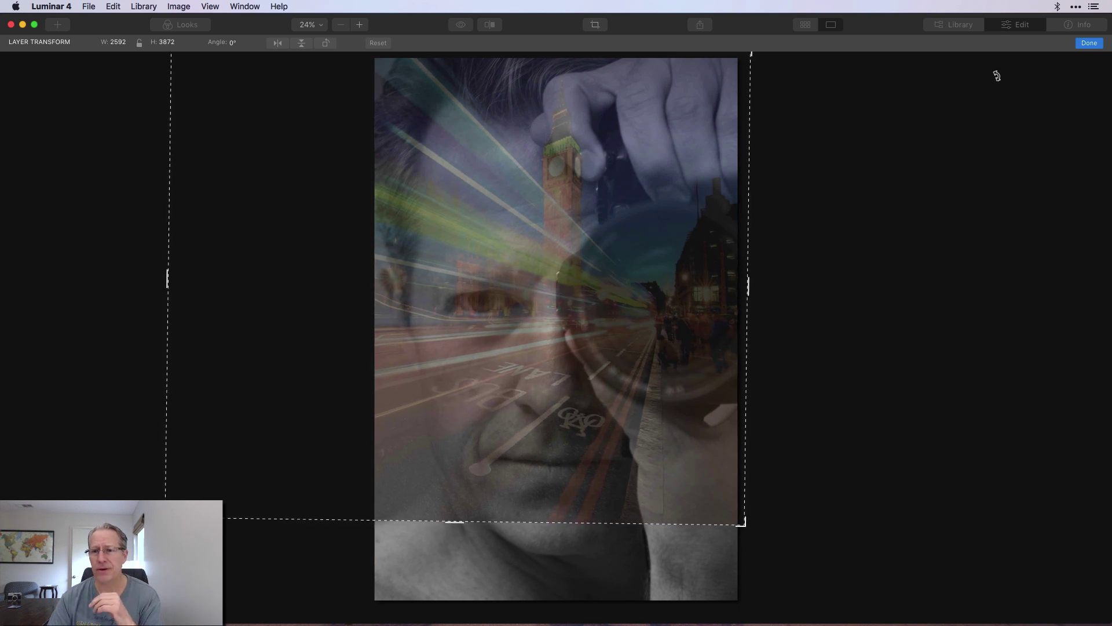
{"action": "left_click", "coordinate": [1089, 43]}
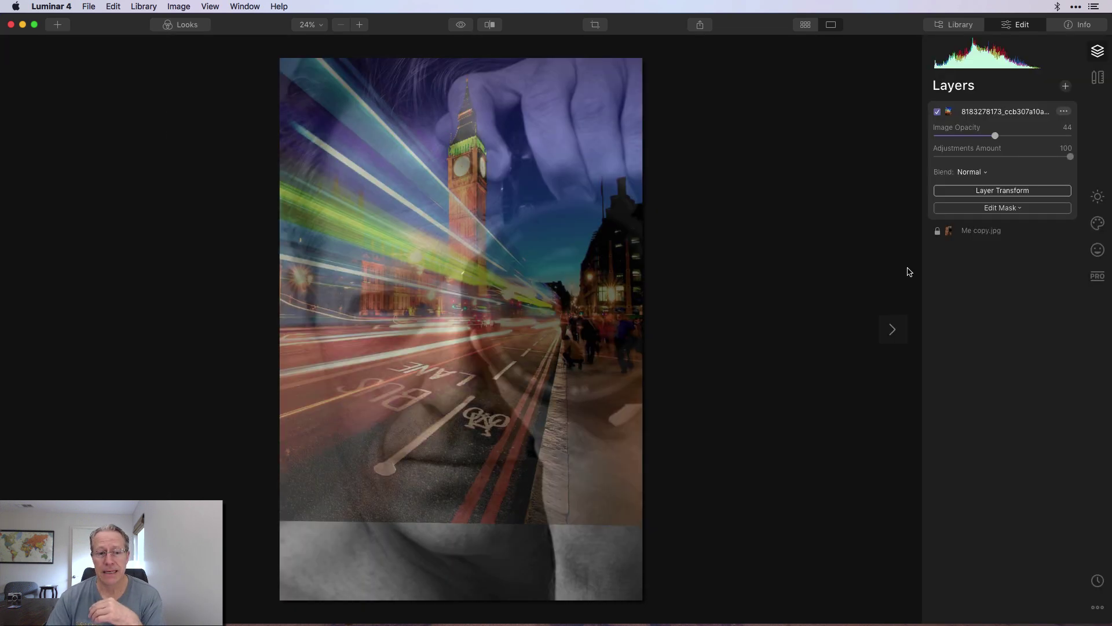
Set the London layer's image opacity to 30 and its blend mode to Lighten
{"action": "left_click_drag", "start_coordinate": [995, 135], "coordinate": [976, 137]}
{"action": "left_click", "coordinate": [969, 173]}
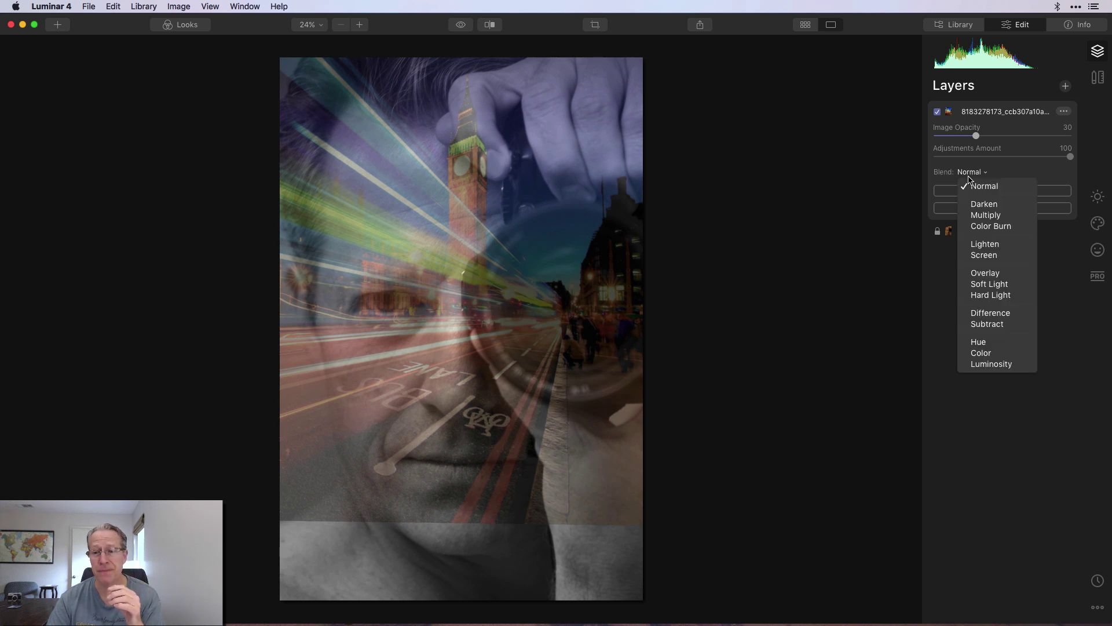
{"action": "left_click", "coordinate": [976, 246]}
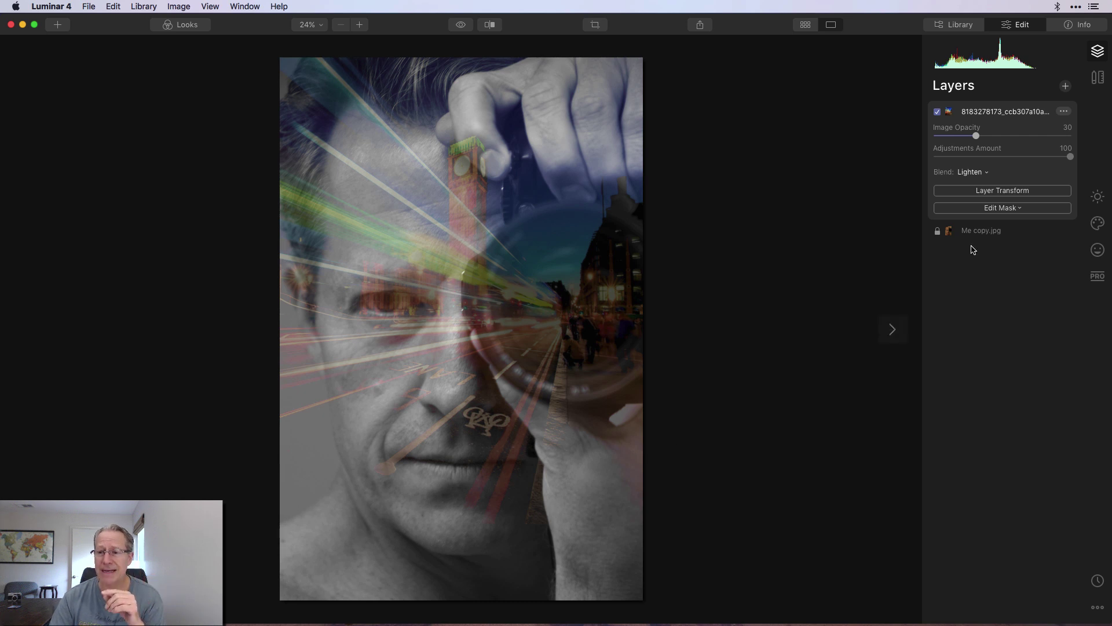
Erase the London layer over the man's eye with a size 40 mask brush at 50% opacity, and compare the image with the layer hidden
{"action": "left_click", "coordinate": [1010, 209]}
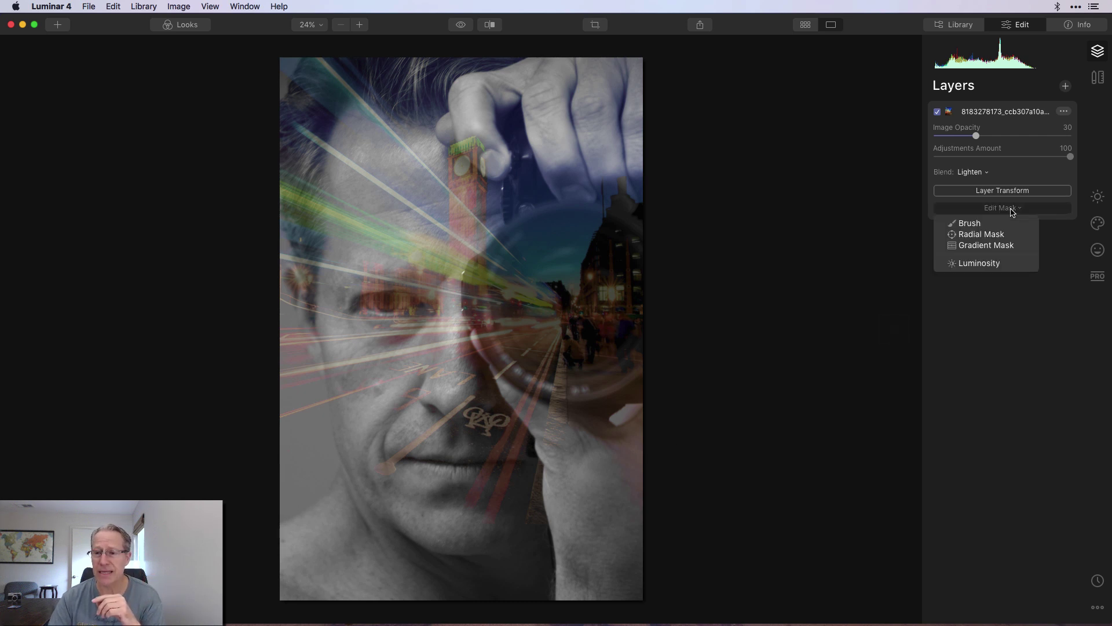
{"action": "left_click", "coordinate": [969, 224]}
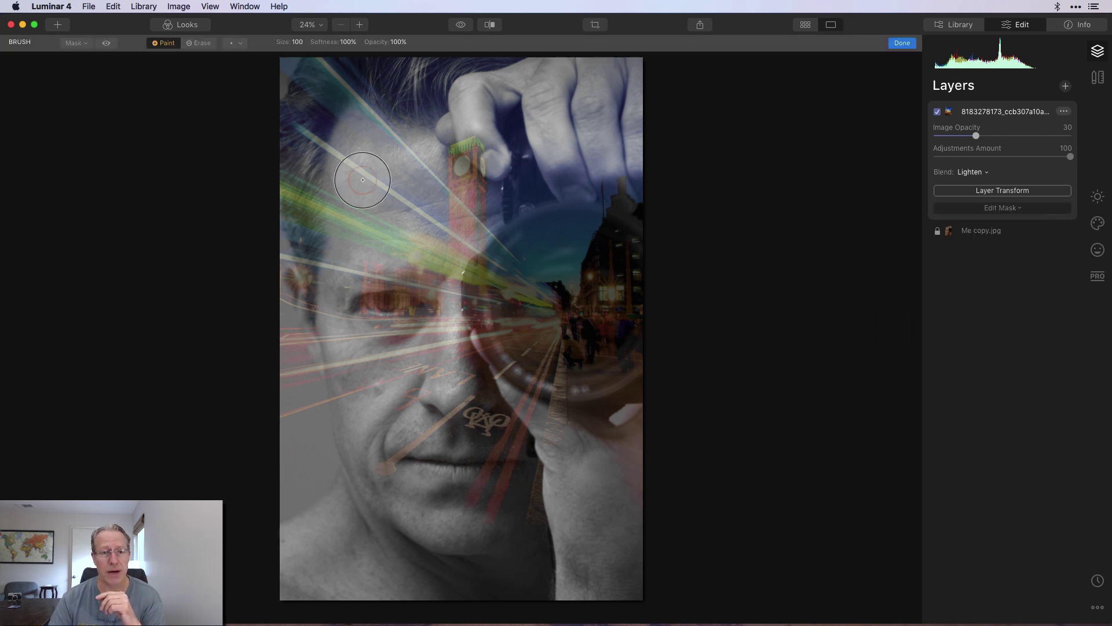
{"action": "left_click", "coordinate": [200, 42]}
{"action": "left_click", "coordinate": [398, 42]}
{"action": "left_click_drag", "start_coordinate": [399, 55], "coordinate": [374, 54]}
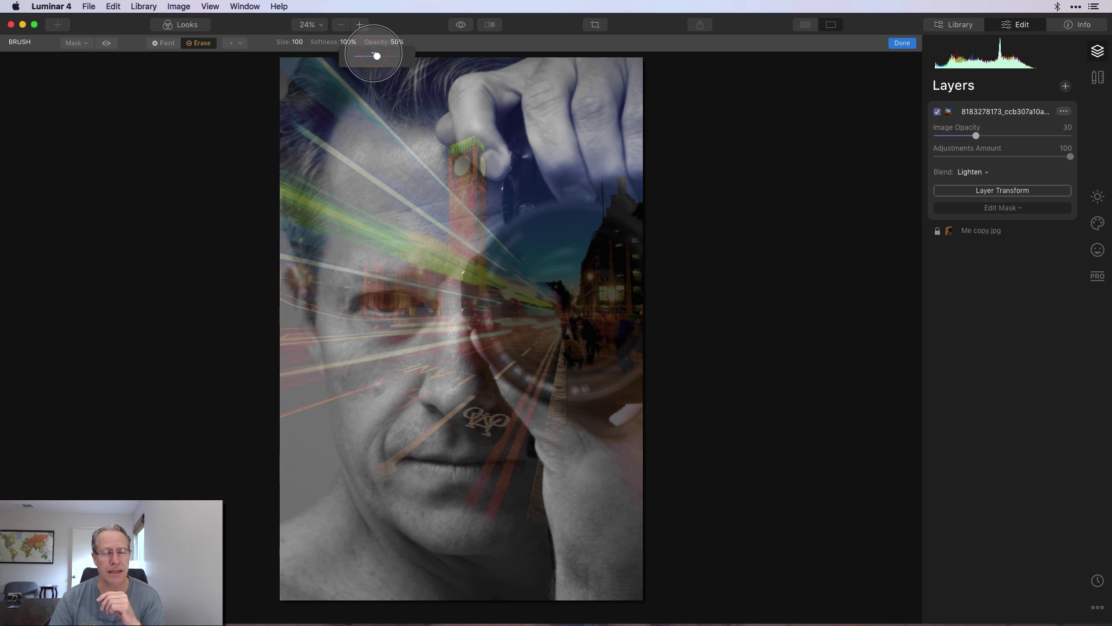
{"action": "key", "text": "bracketleft"}
{"action": "key", "text": "bracketleft"}
{"action": "key", "text": "bracketleft"}
{"action": "key", "text": "bracketleft"}
{"action": "key", "text": "bracketleft"}
{"action": "key", "text": "bracketleft"}
{"action": "key", "text": "bracketleft"}
{"action": "key", "text": "bracketleft"}
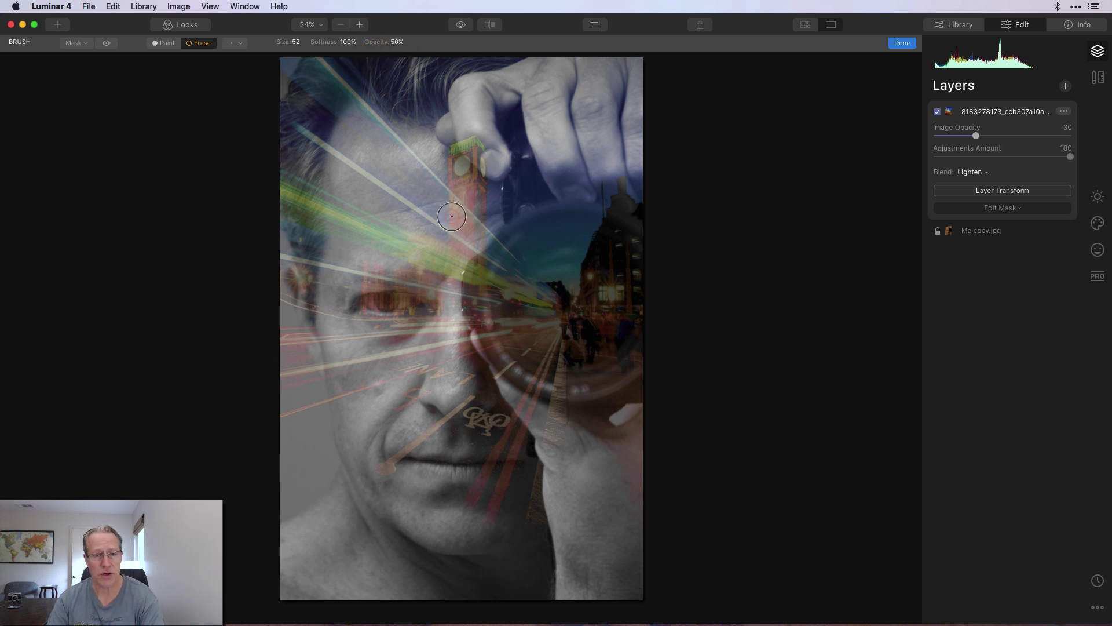
{"action": "key", "text": "bracketright"}
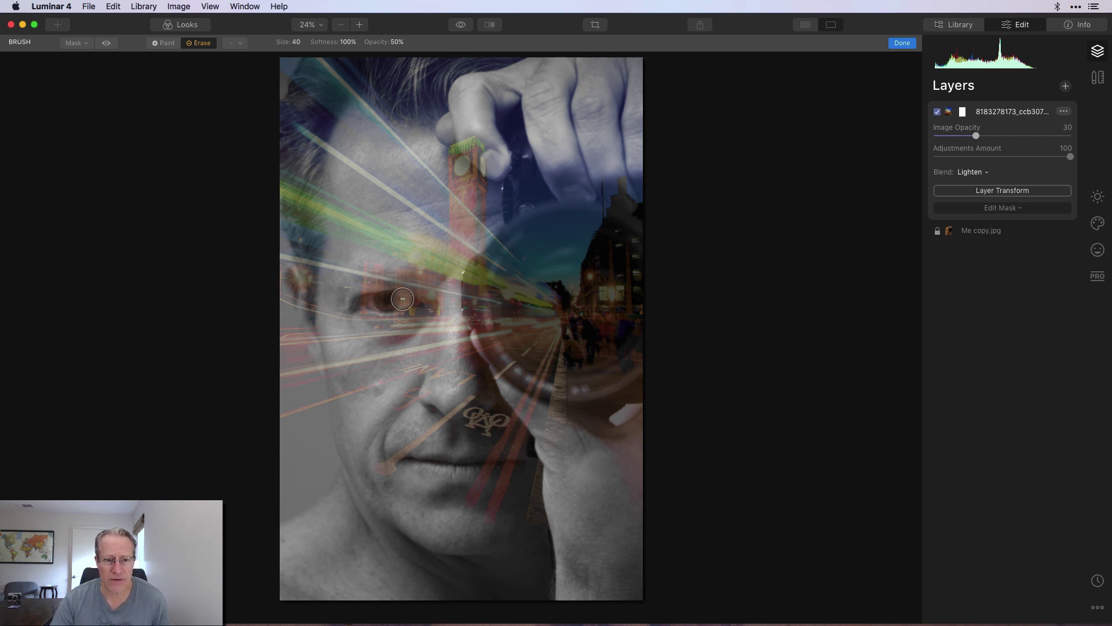
{"action": "mouse_move", "coordinate": [382, 304]}
{"action": "left_mouse_down"}
{"action": "mouse_move", "coordinate": [407, 301]}
{"action": "mouse_move", "coordinate": [371, 301]}
{"action": "mouse_move", "coordinate": [410, 287]}
{"action": "left_mouse_up"}
{"action": "left_click", "coordinate": [901, 44]}
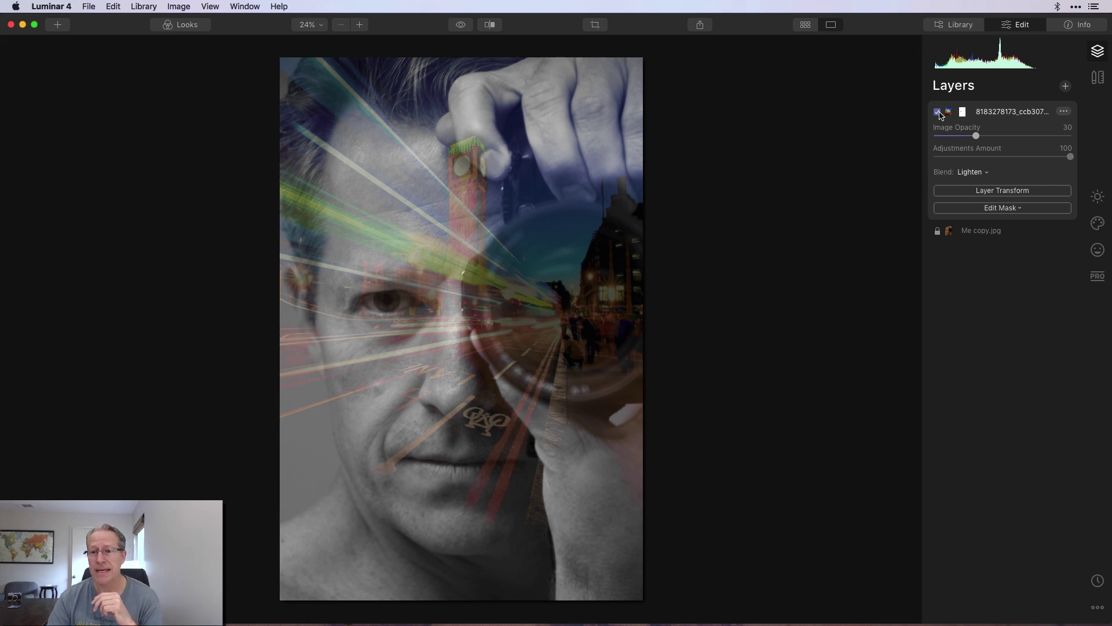
{"action": "left_click", "coordinate": [937, 112]}
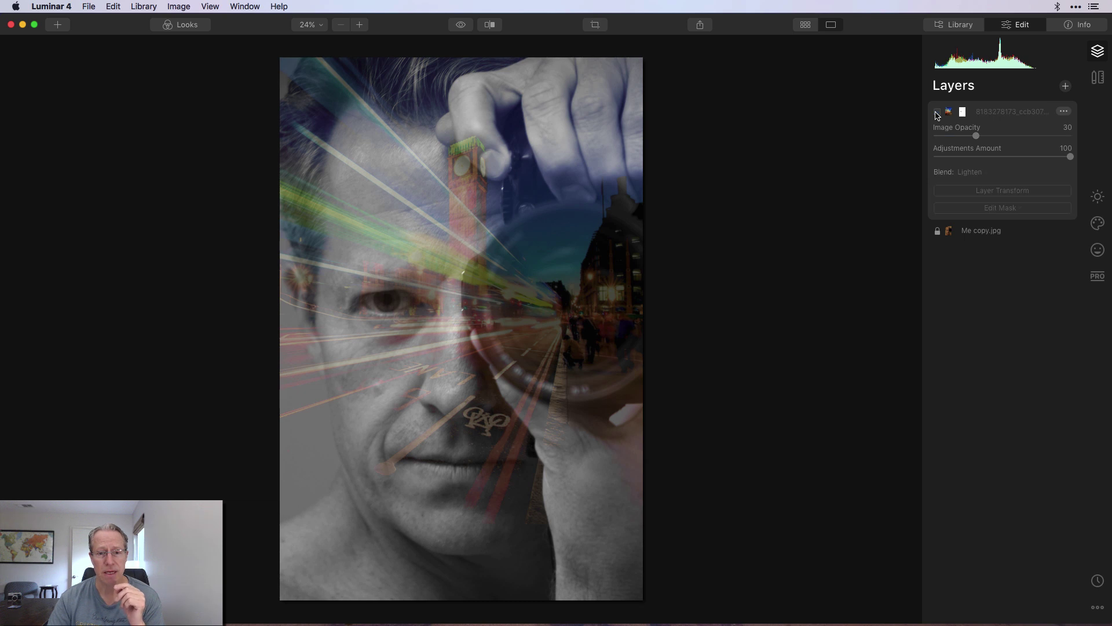
{"action": "left_click", "coordinate": [937, 113]}
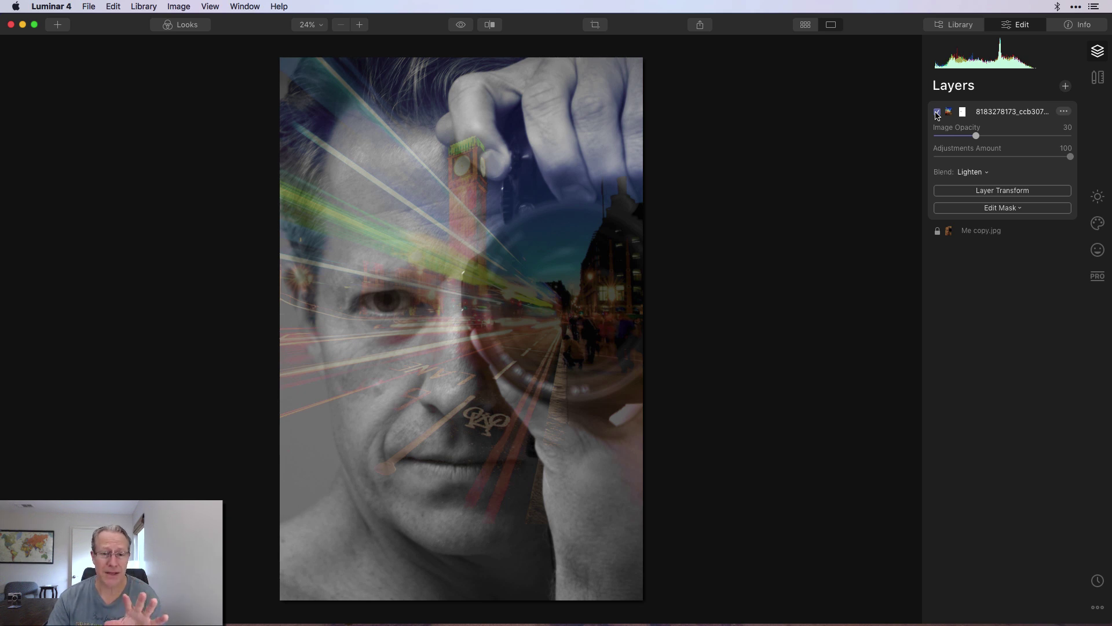
Adjust the London layer's light with Smart Contrast 70 and Highlights -71
{"action": "left_click", "coordinate": [1098, 198]}
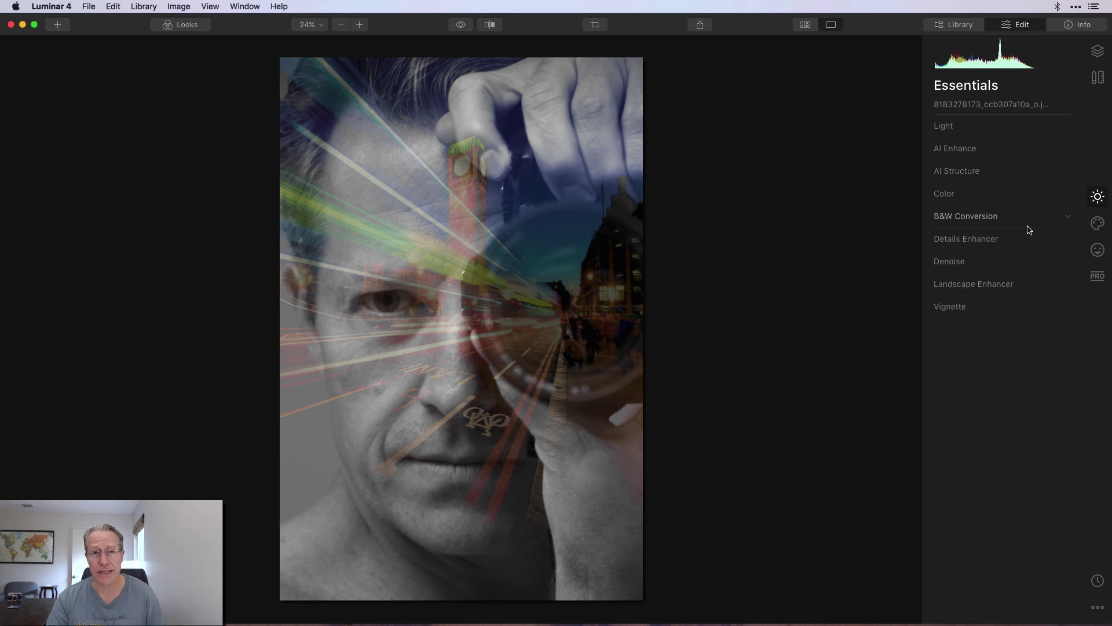
{"action": "left_click", "coordinate": [971, 127]}
{"action": "left_click_drag", "start_coordinate": [1003, 253], "coordinate": [1052, 256]}
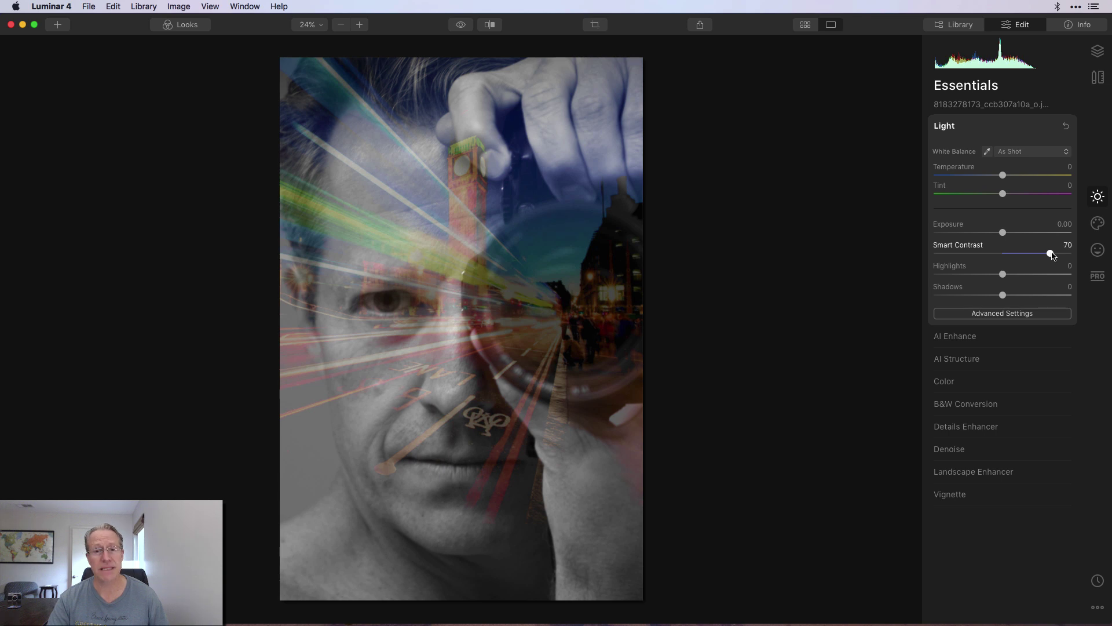
{"action": "left_click_drag", "start_coordinate": [993, 278], "coordinate": [954, 284]}
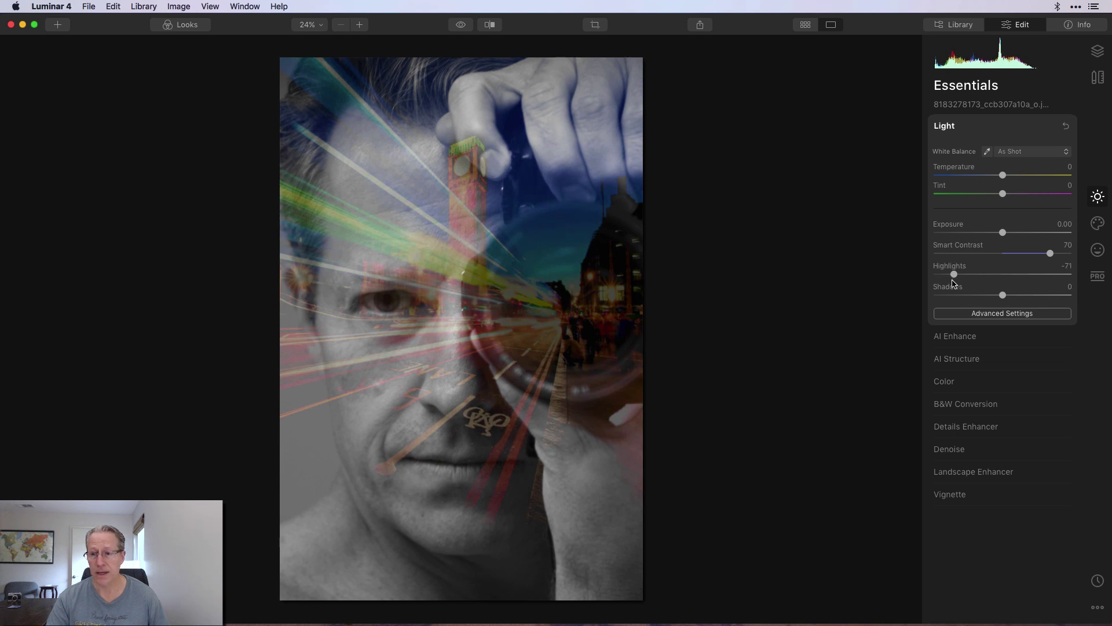
Intensify the London layer's colors with Saturation 63 and Vibrance 37
{"action": "left_click", "coordinate": [970, 384]}
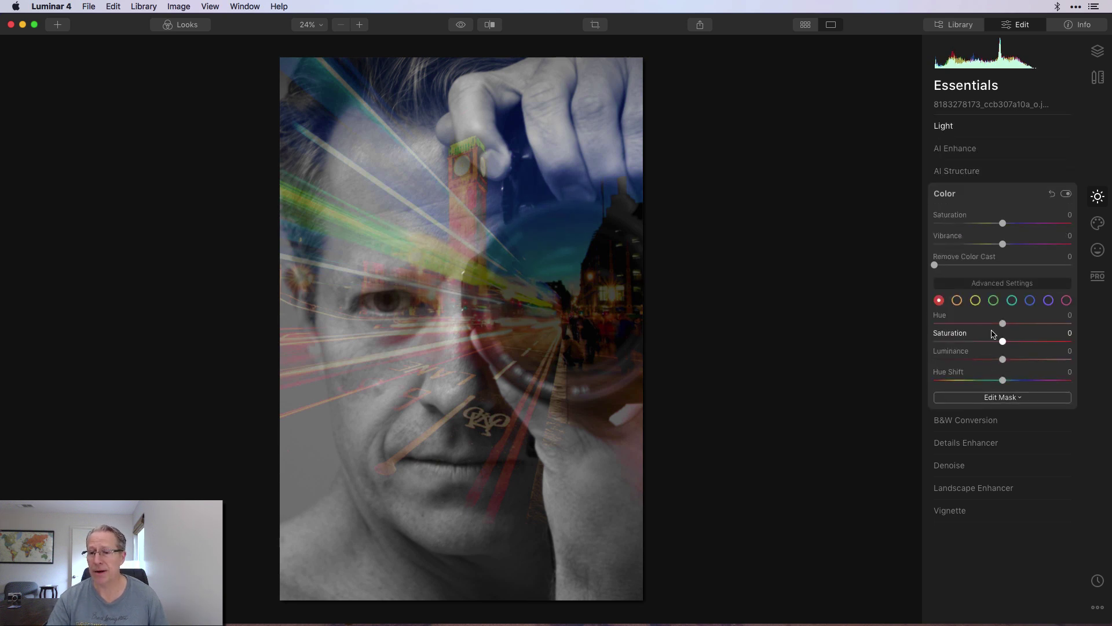
{"action": "left_click_drag", "start_coordinate": [1004, 224], "coordinate": [1029, 245]}
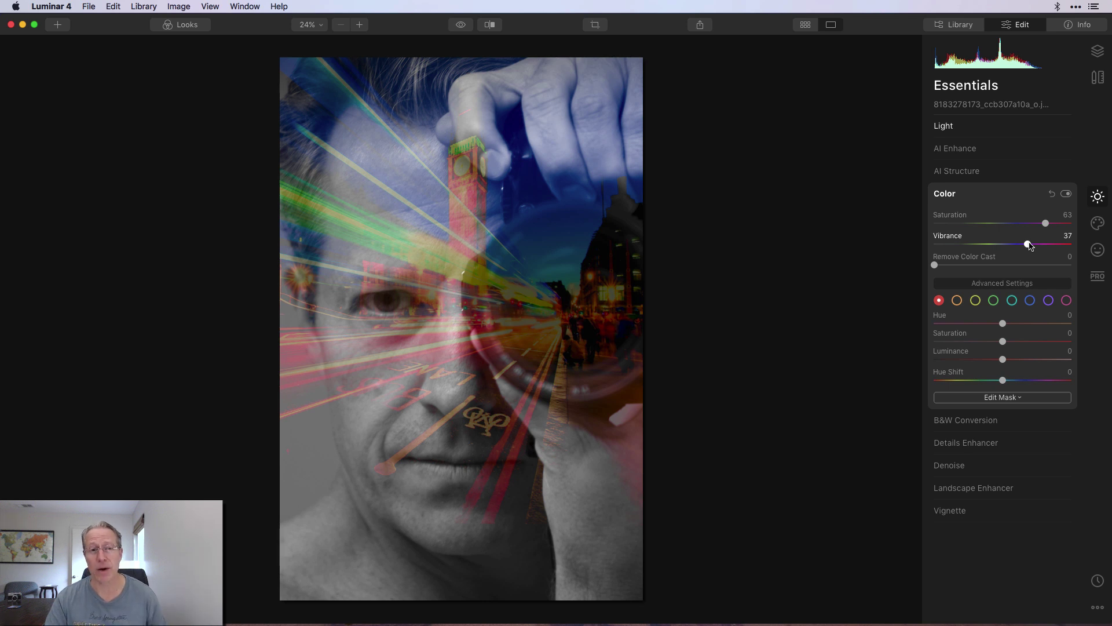
Compare the edit with the original image, and add a new adjustment layer above the London layer
{"action": "left_click", "coordinate": [460, 25]}
{"action": "left_click", "coordinate": [461, 26]}
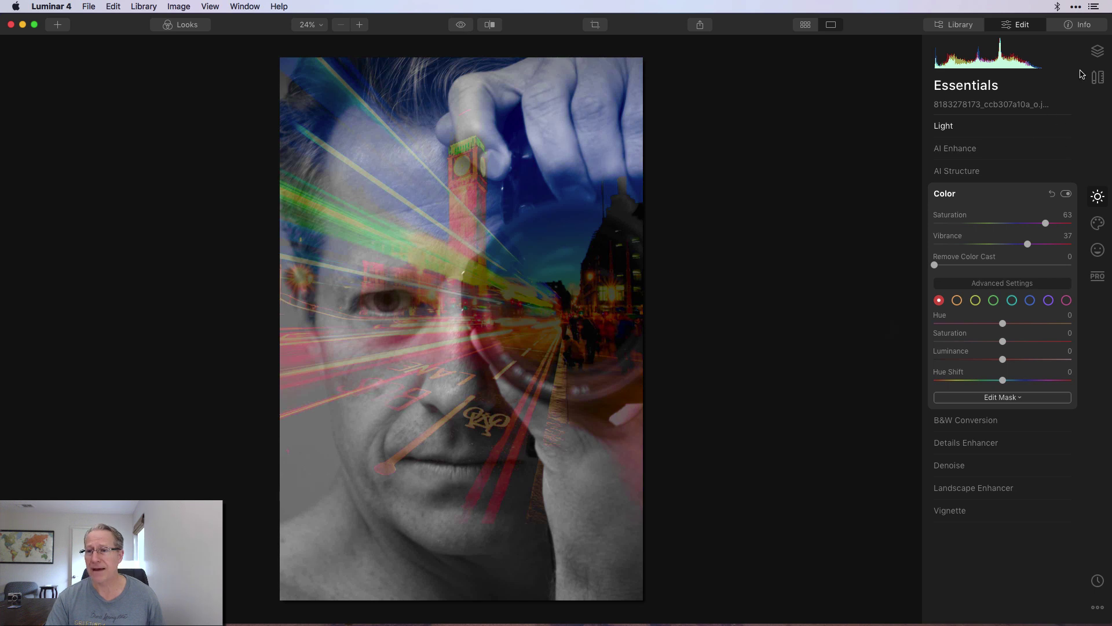
{"action": "left_click", "coordinate": [1098, 51]}
{"action": "left_click", "coordinate": [1066, 86]}
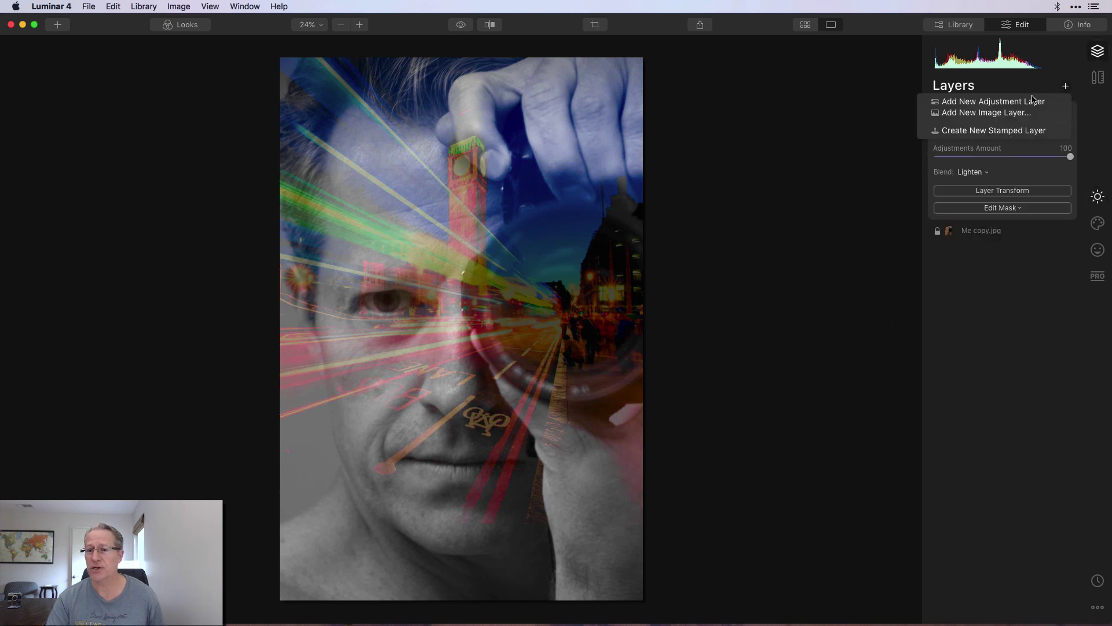
{"action": "left_click", "coordinate": [1005, 102]}
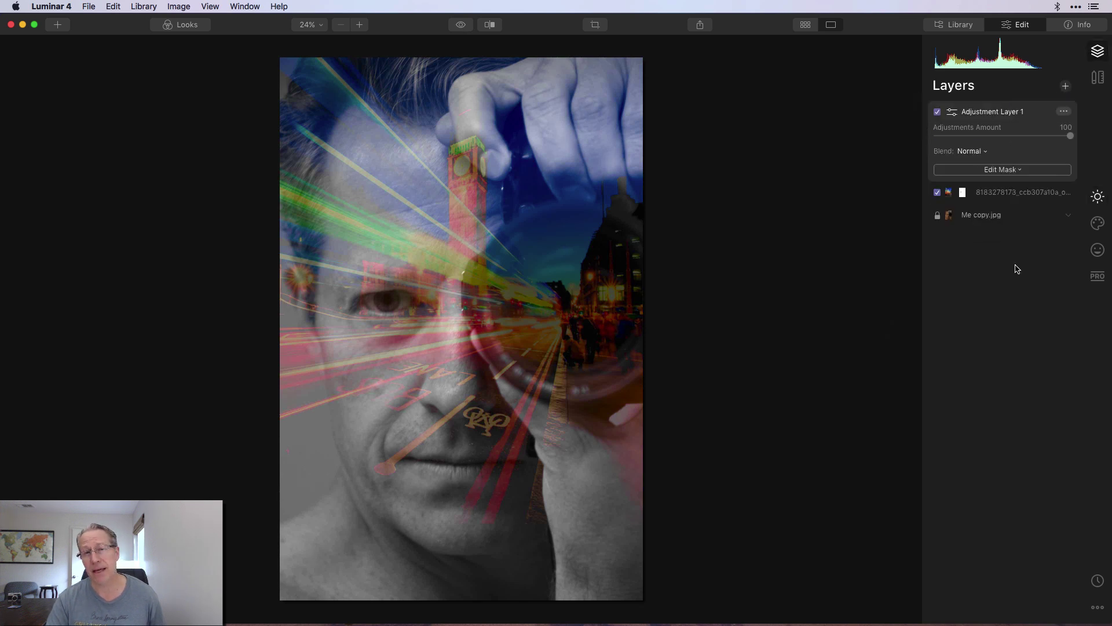
Strengthen the adjustment layer with Smart Contrast 62 and AI Accent 38
{"action": "left_click", "coordinate": [1097, 197]}
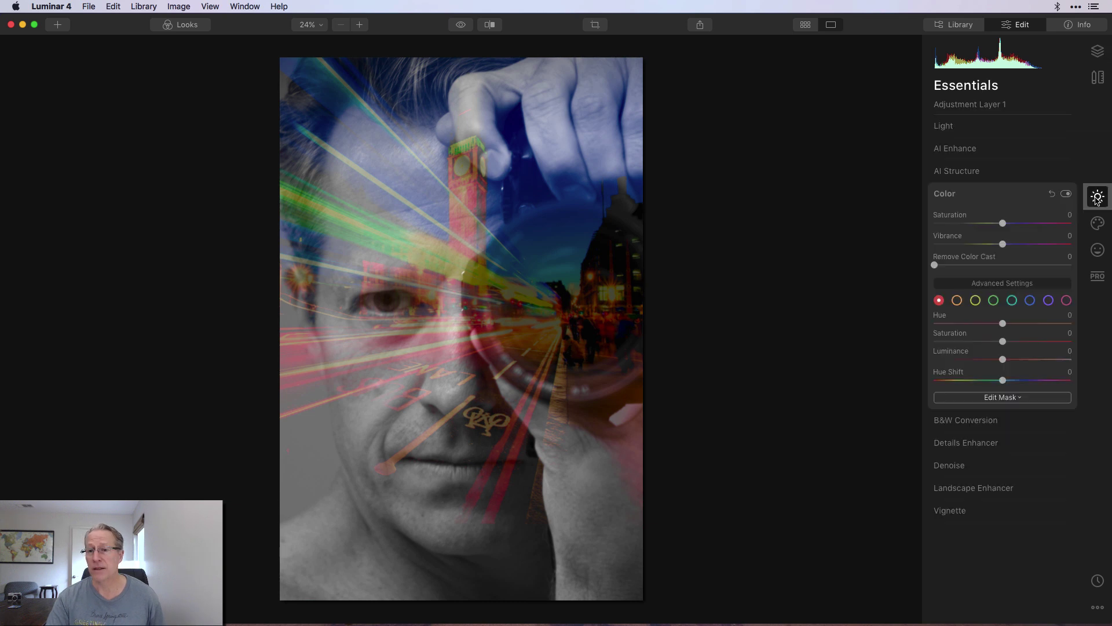
{"action": "left_click", "coordinate": [953, 127]}
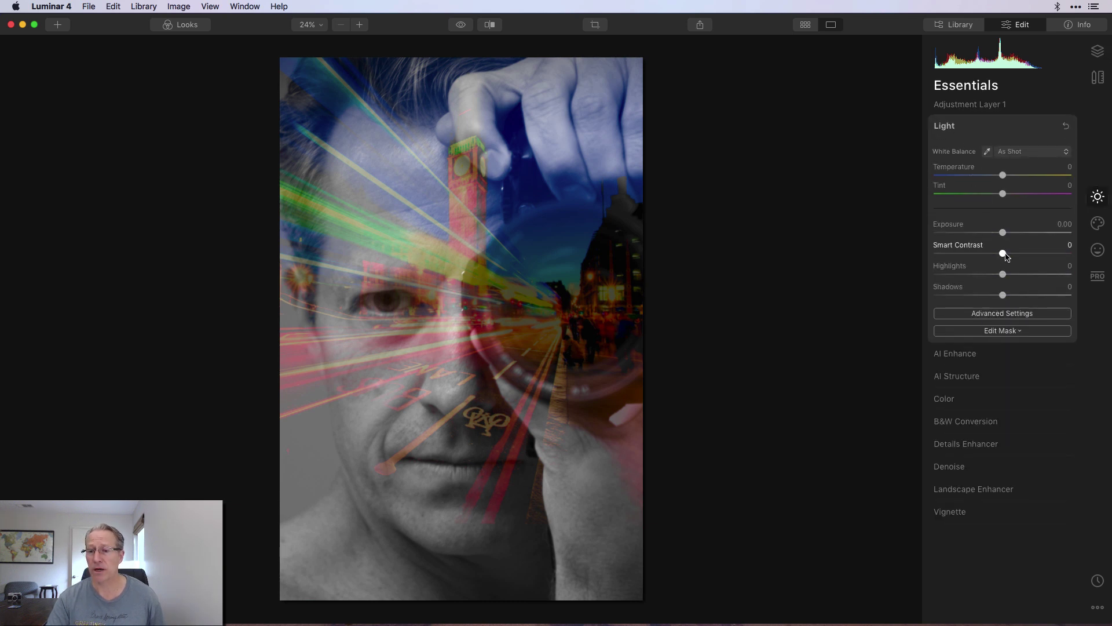
{"action": "left_click_drag", "start_coordinate": [1003, 253], "coordinate": [1047, 254]}
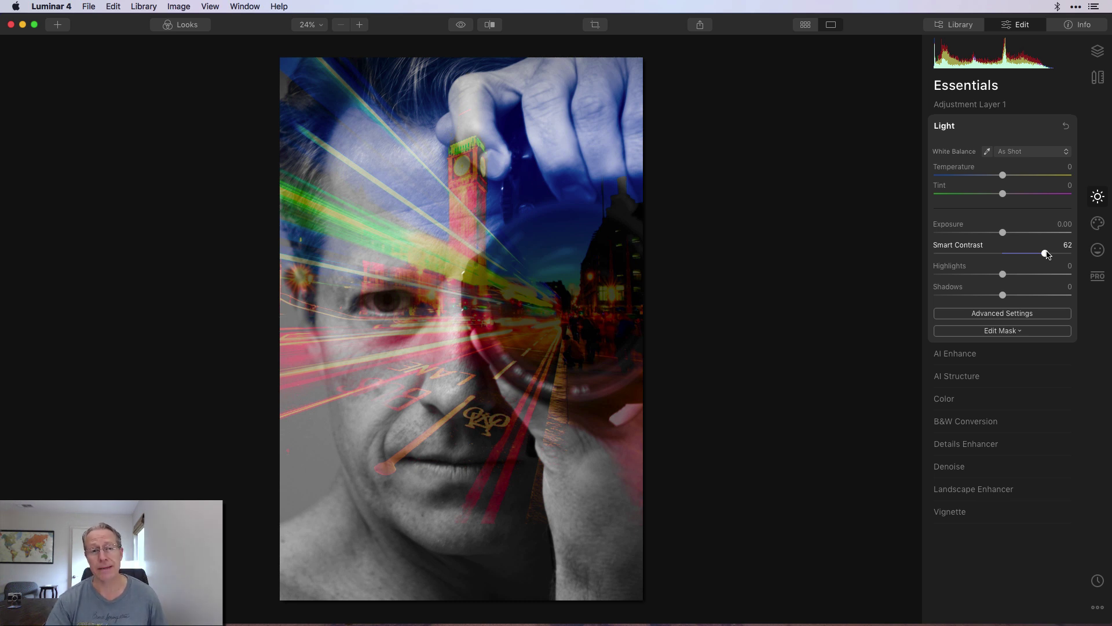
{"action": "left_click", "coordinate": [974, 354]}
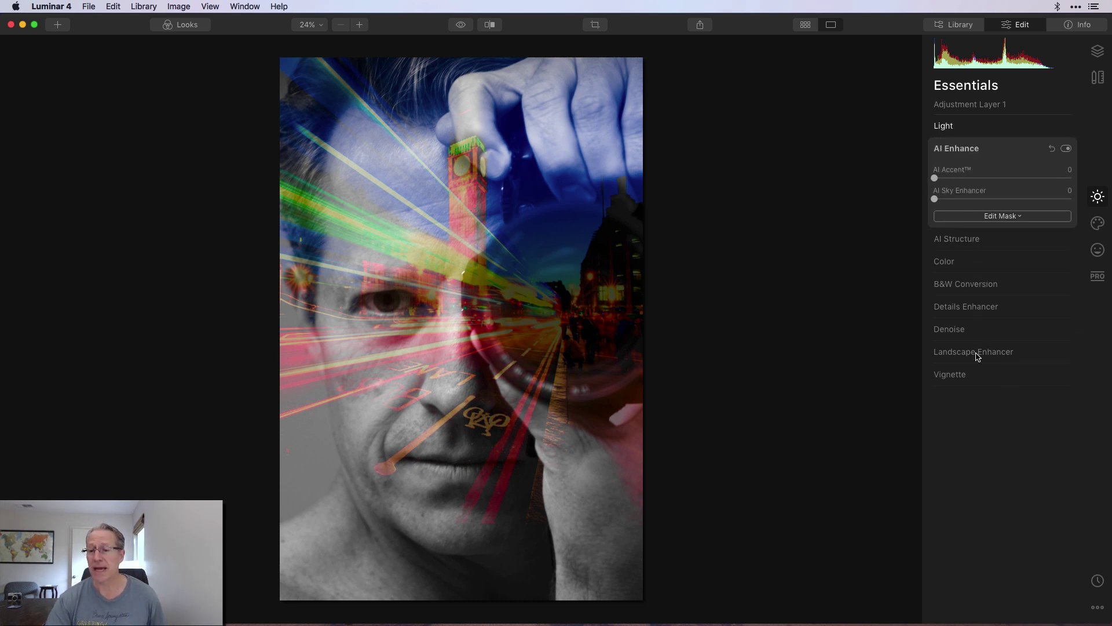
{"action": "left_click_drag", "start_coordinate": [935, 179], "coordinate": [994, 182]}
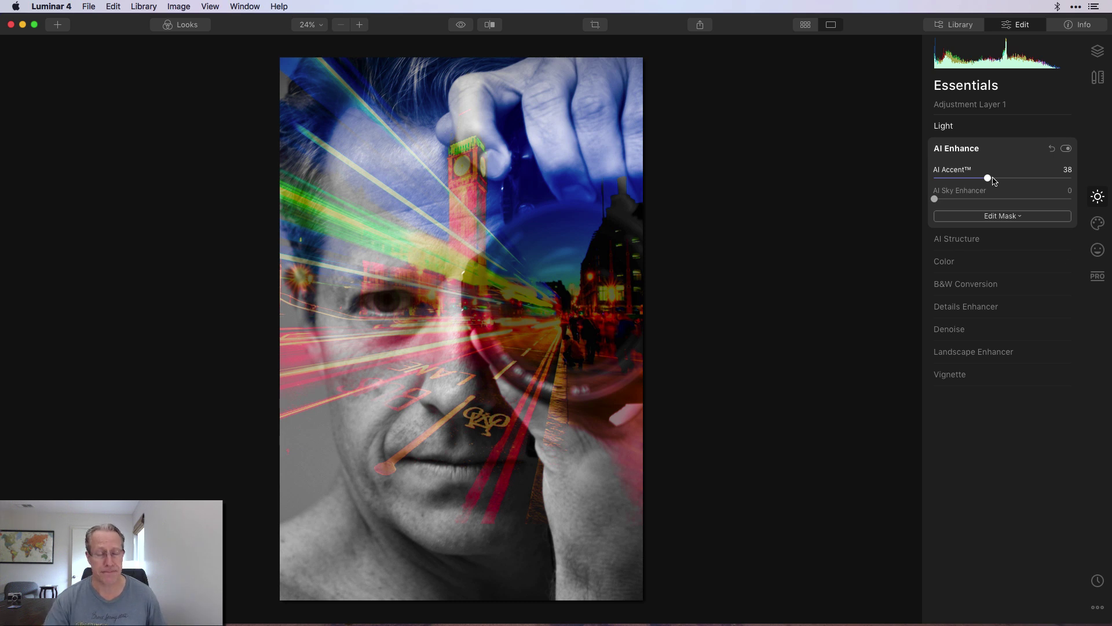
Desaturate only the blue tones on the adjustment layer by setting their saturation to -84
{"action": "left_click", "coordinate": [973, 264]}
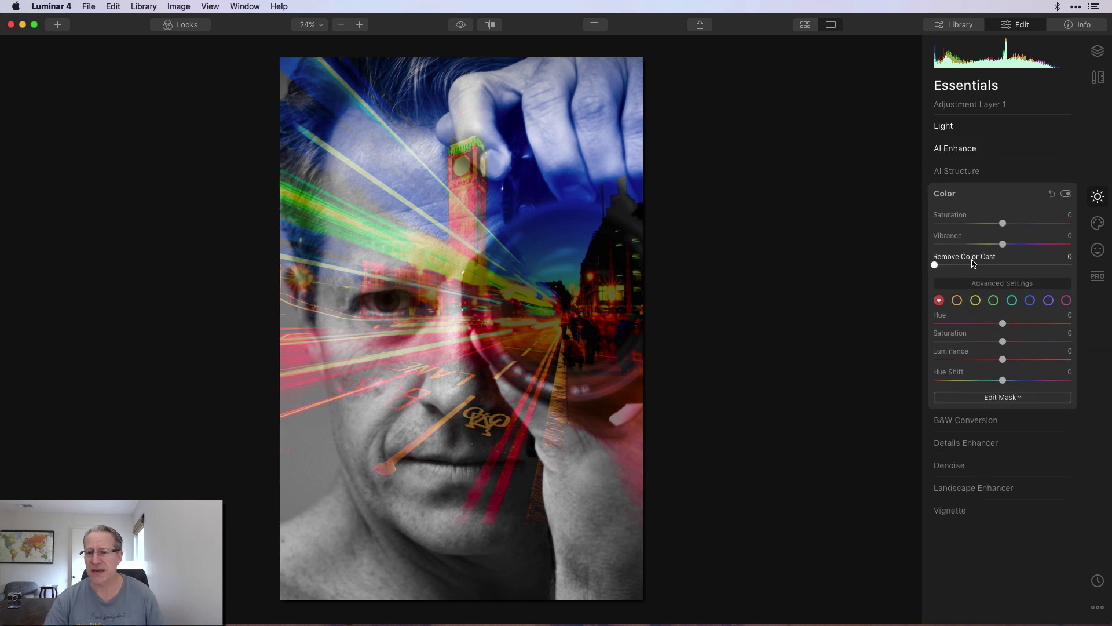
{"action": "left_click", "coordinate": [1030, 300]}
{"action": "left_click_drag", "start_coordinate": [1003, 341], "coordinate": [944, 341]}
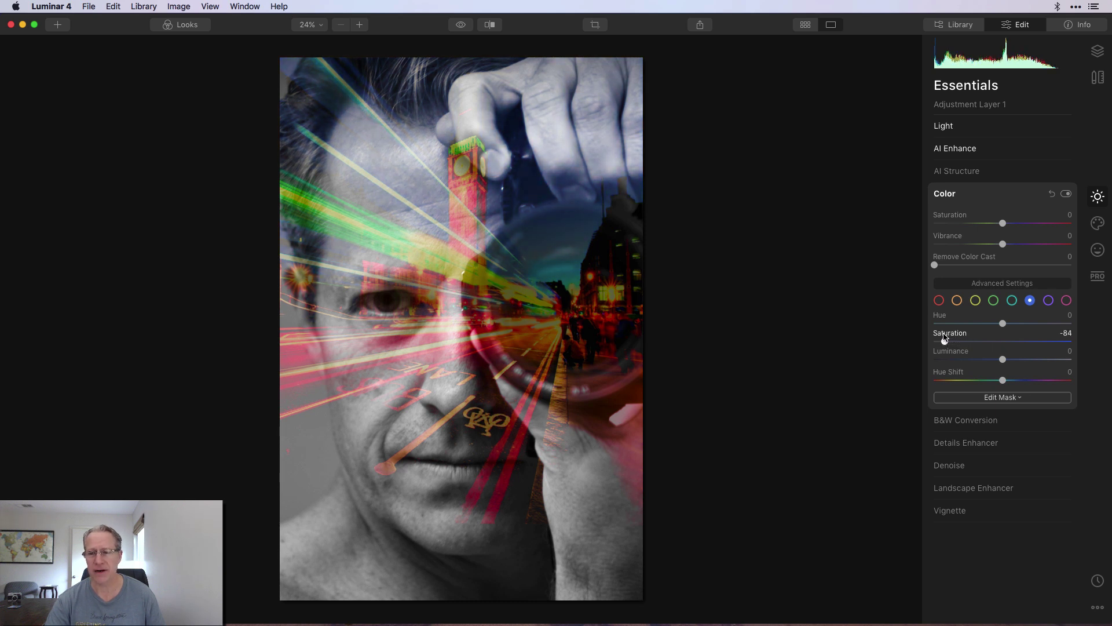
Mask the blue desaturation onto the hand, forehead and hair with a size 136 brush, raising its opacity to 100%, sparing the lens
{"action": "left_click", "coordinate": [994, 397]}
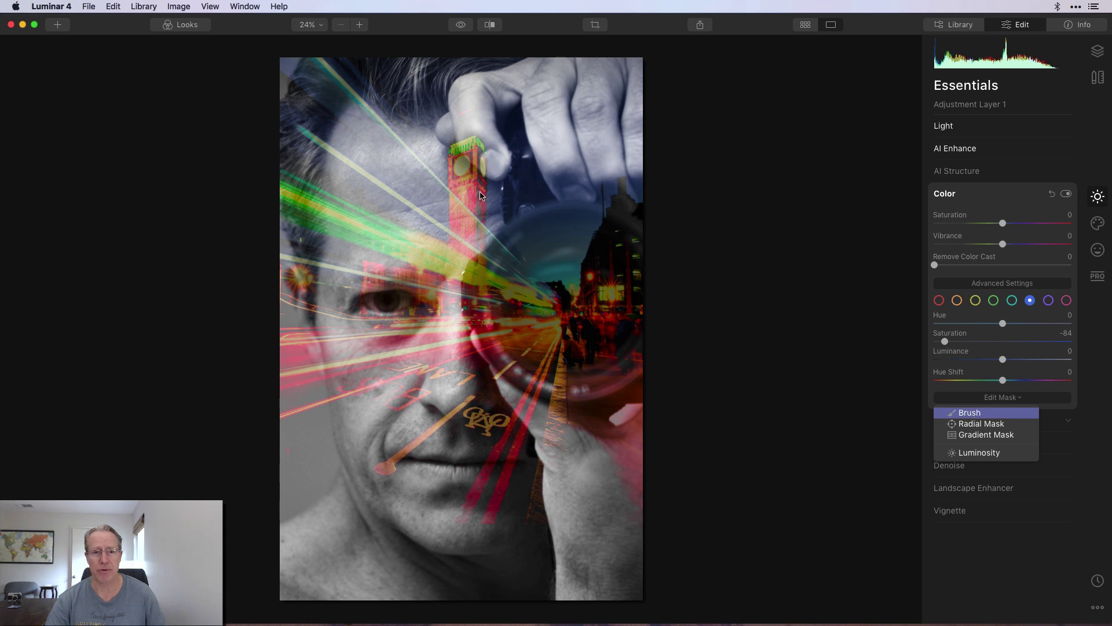
{"action": "left_click", "coordinate": [970, 413]}
{"action": "left_click", "coordinate": [165, 43]}
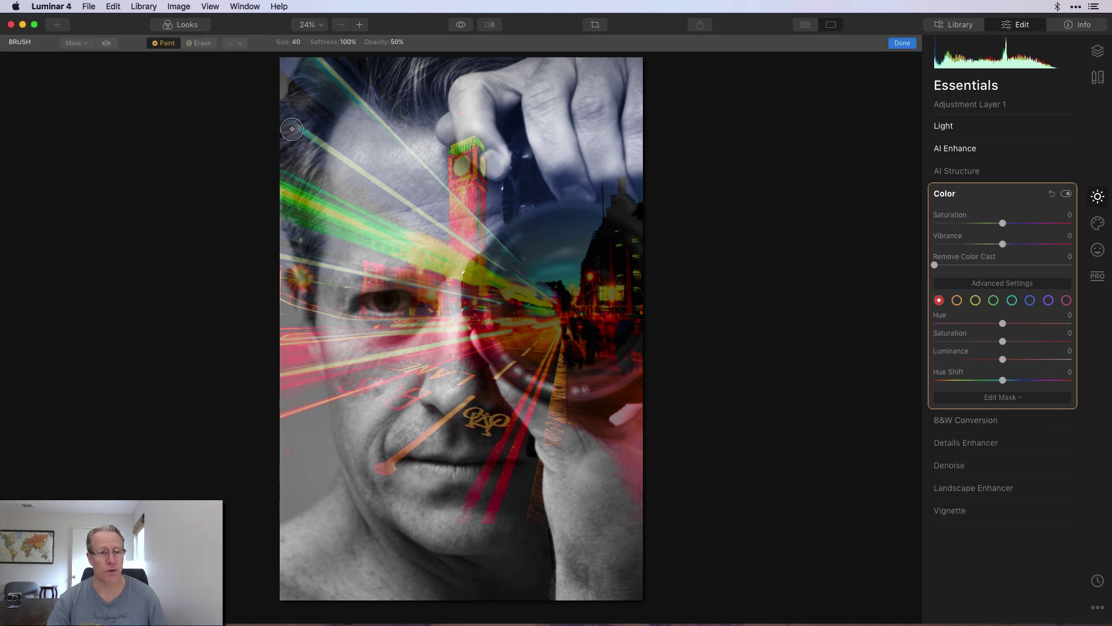
{"action": "key", "text": "bracketright"}
{"action": "key", "text": "bracketright"}
{"action": "key", "text": "bracketright"}
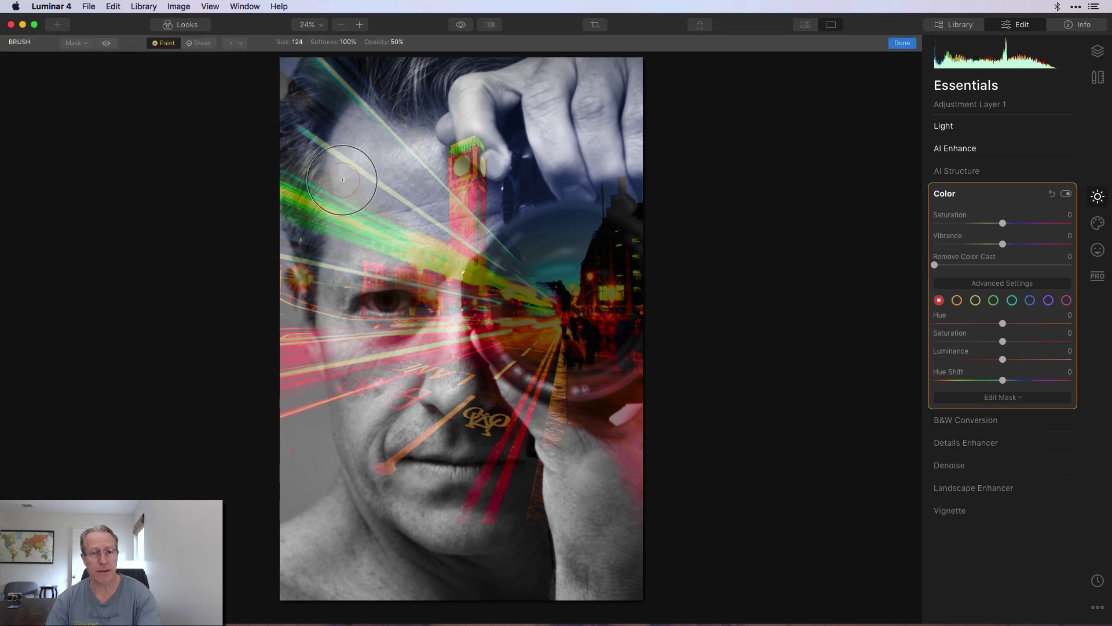
{"action": "left_click_drag", "start_coordinate": [519, 153], "coordinate": [563, 151]}
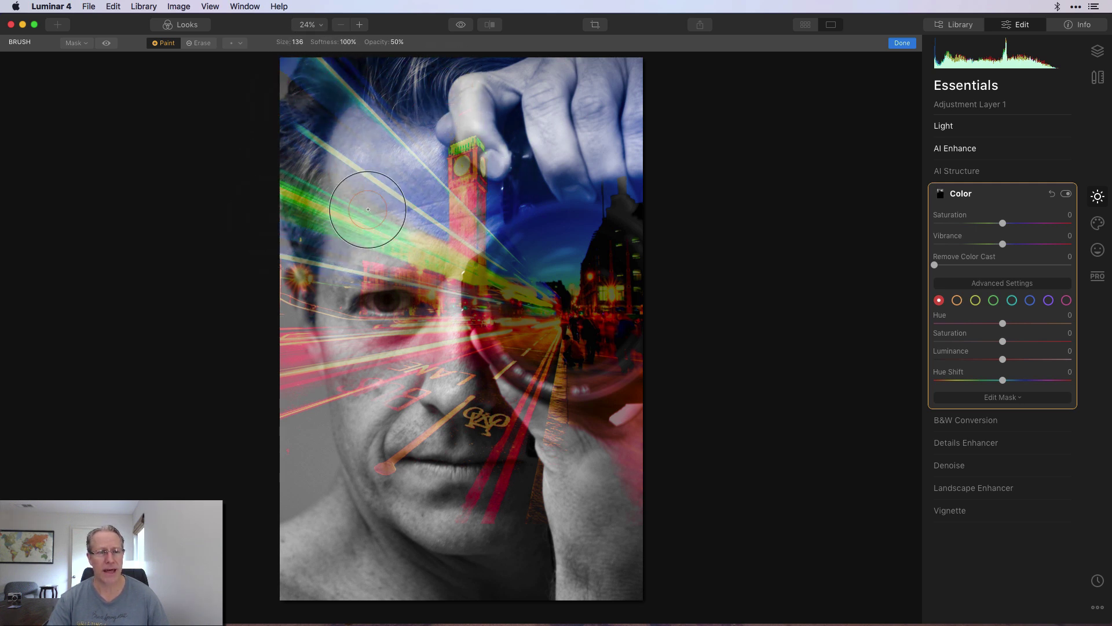
{"action": "left_click", "coordinate": [395, 42]}
{"action": "left_click_drag", "start_coordinate": [400, 56], "coordinate": [432, 56]}
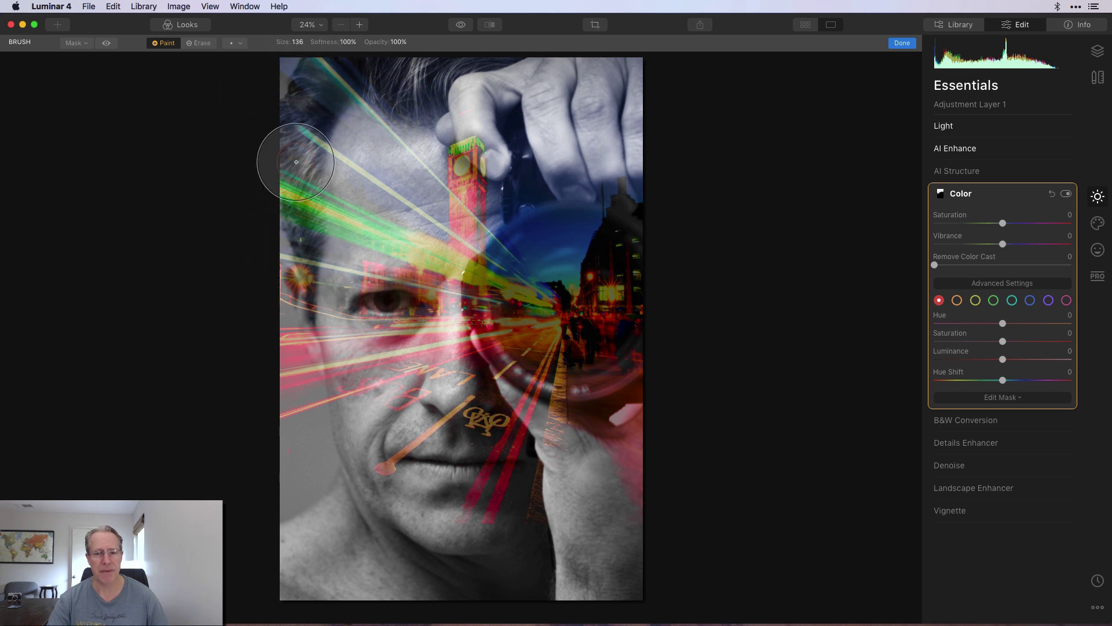
{"action": "left_click", "coordinate": [902, 44]}
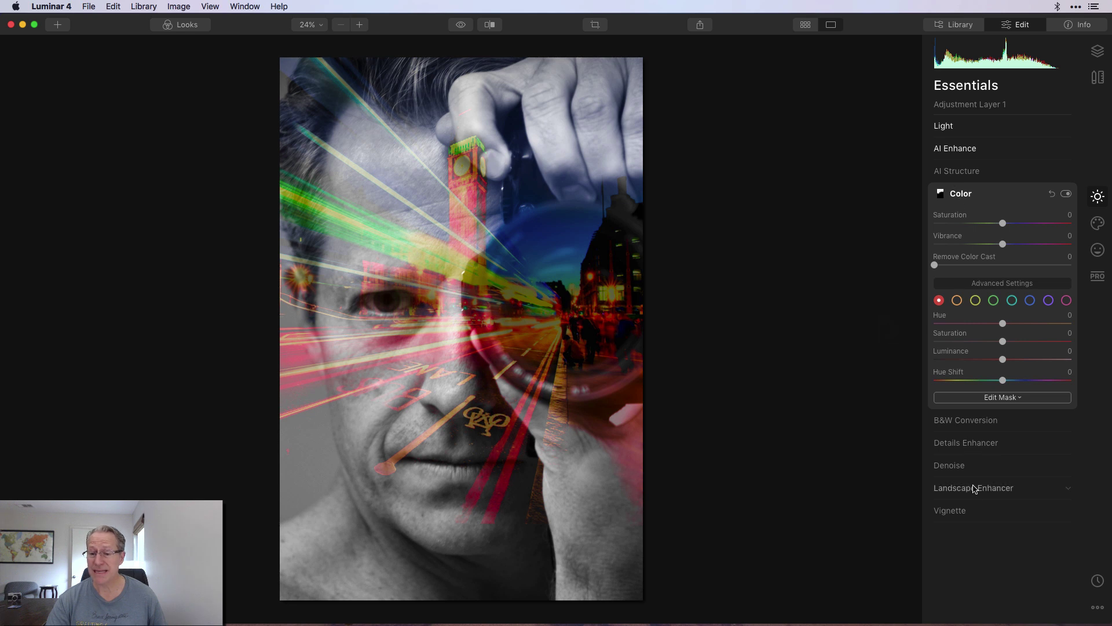
Add a vignette with Amount -58, Size 21 and Inner Light 13
{"action": "left_click", "coordinate": [973, 517]}
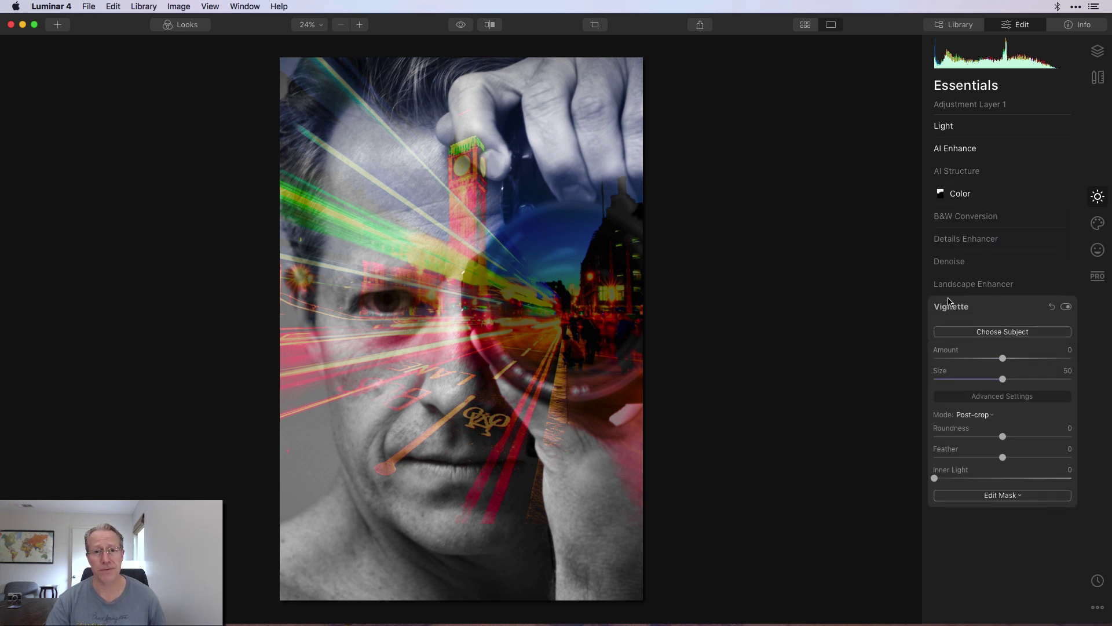
{"action": "left_click_drag", "start_coordinate": [1003, 358], "coordinate": [964, 382]}
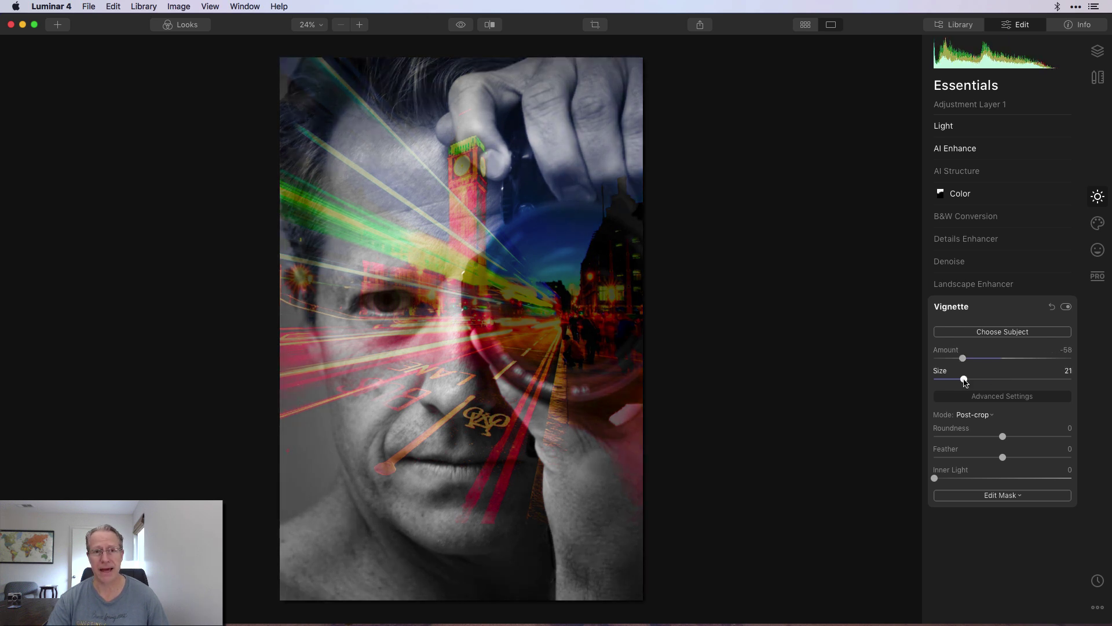
{"action": "left_click_drag", "start_coordinate": [935, 479], "coordinate": [956, 479]}
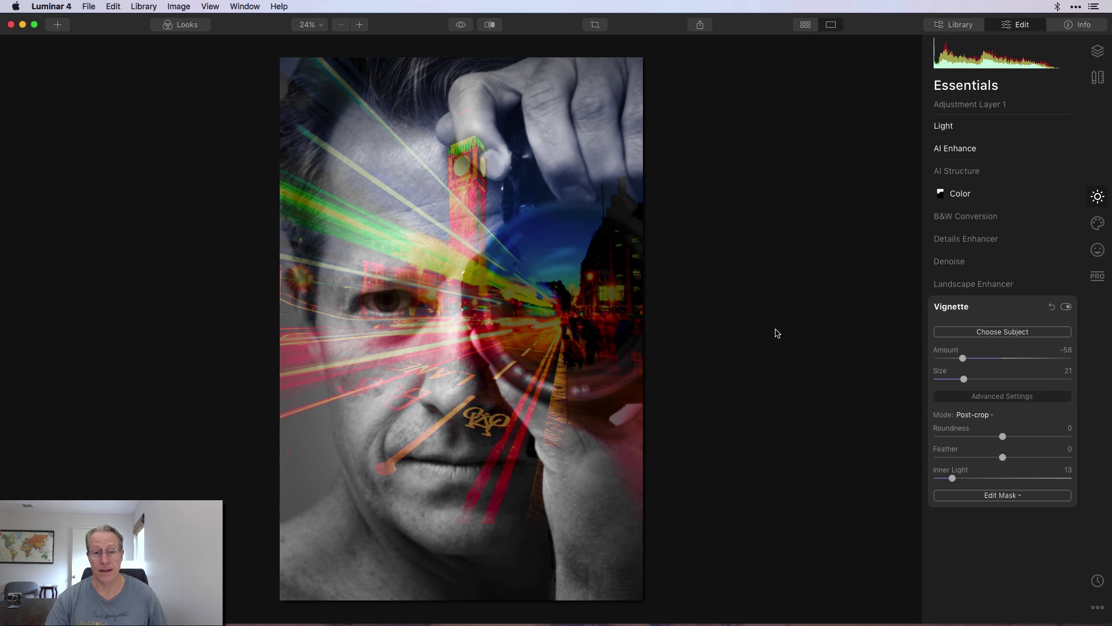
Compare the finished composite with the original portrait, using the full before view and the sliding before/after split
{"action": "left_click", "coordinate": [461, 25]}
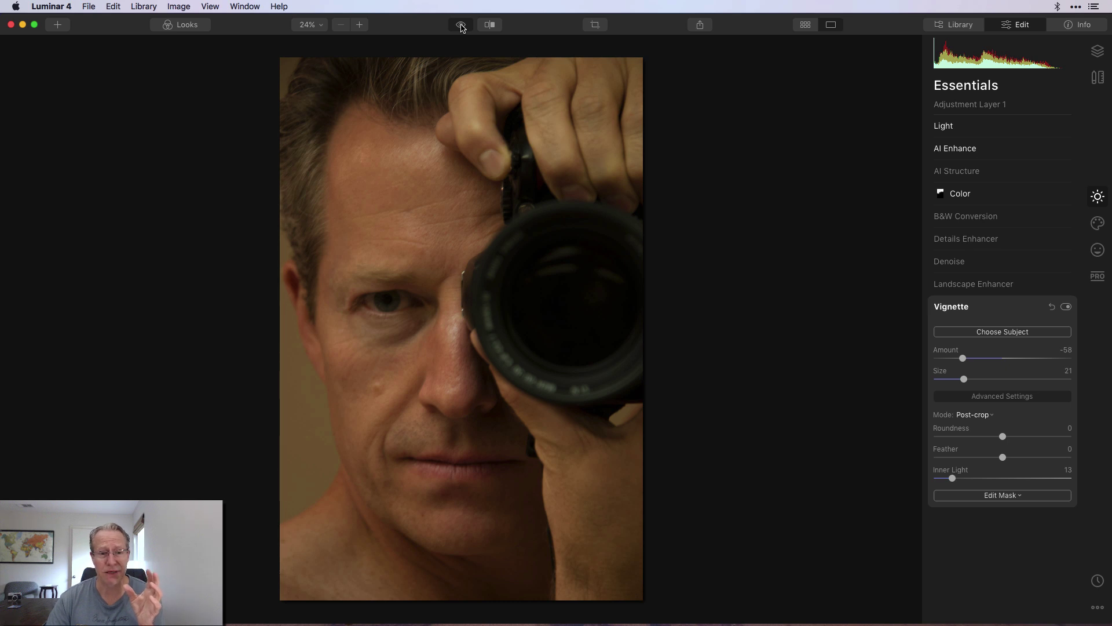
{"action": "left_click", "coordinate": [461, 24]}
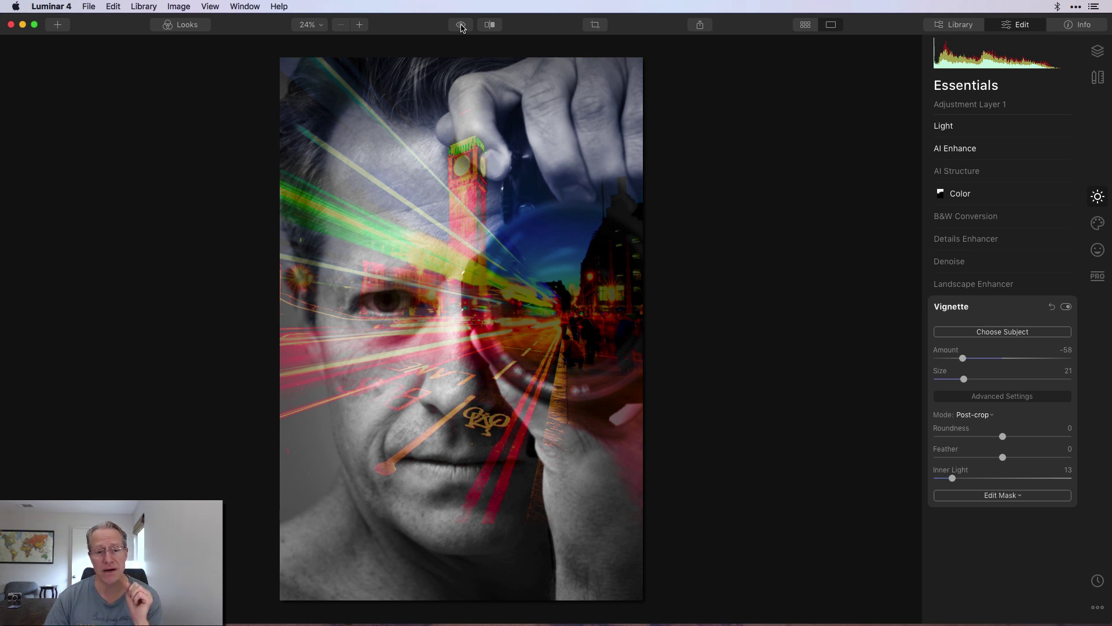
{"action": "left_click", "coordinate": [490, 25]}
{"action": "left_click_drag", "start_coordinate": [311, 158], "coordinate": [451, 197]}
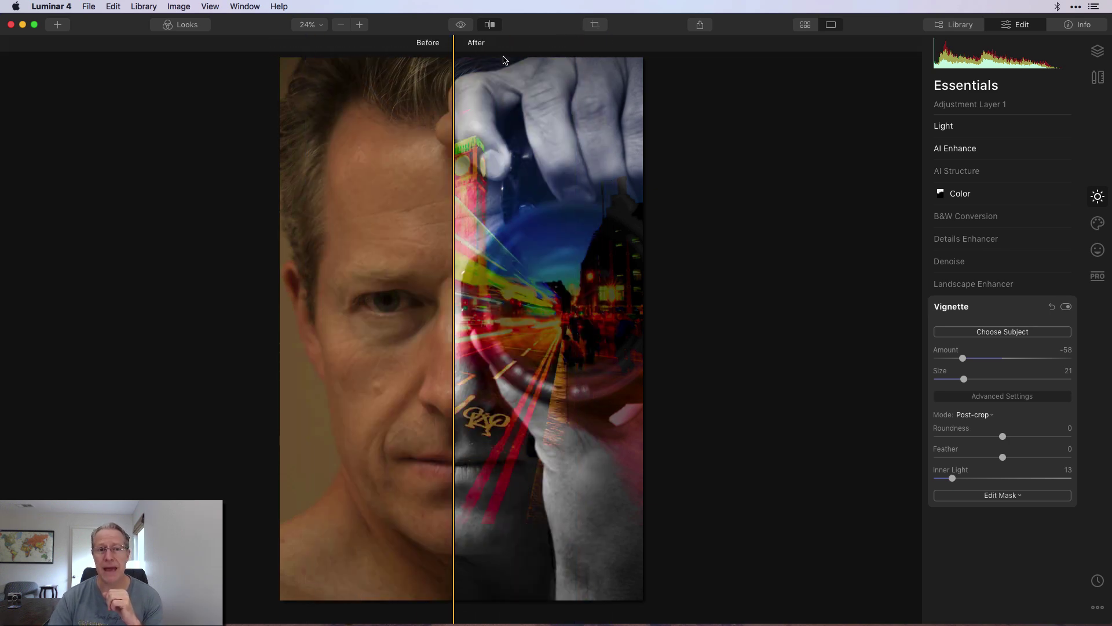
{"action": "left_click", "coordinate": [491, 25]}
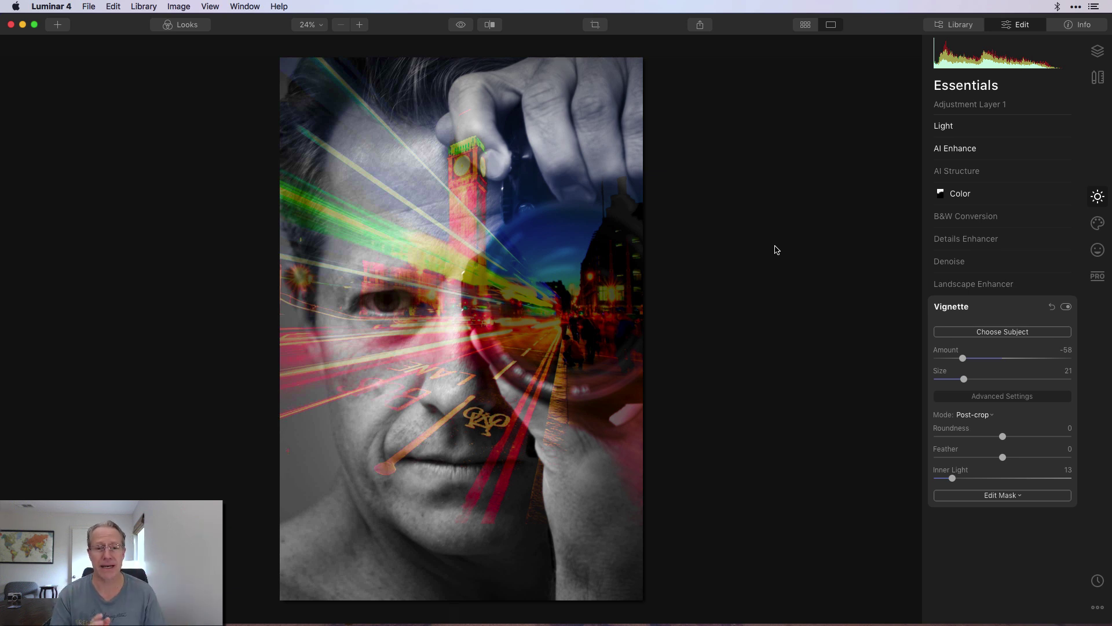
{"action": "left_click", "coordinate": [460, 26]}
{"action": "left_click", "coordinate": [461, 25]}
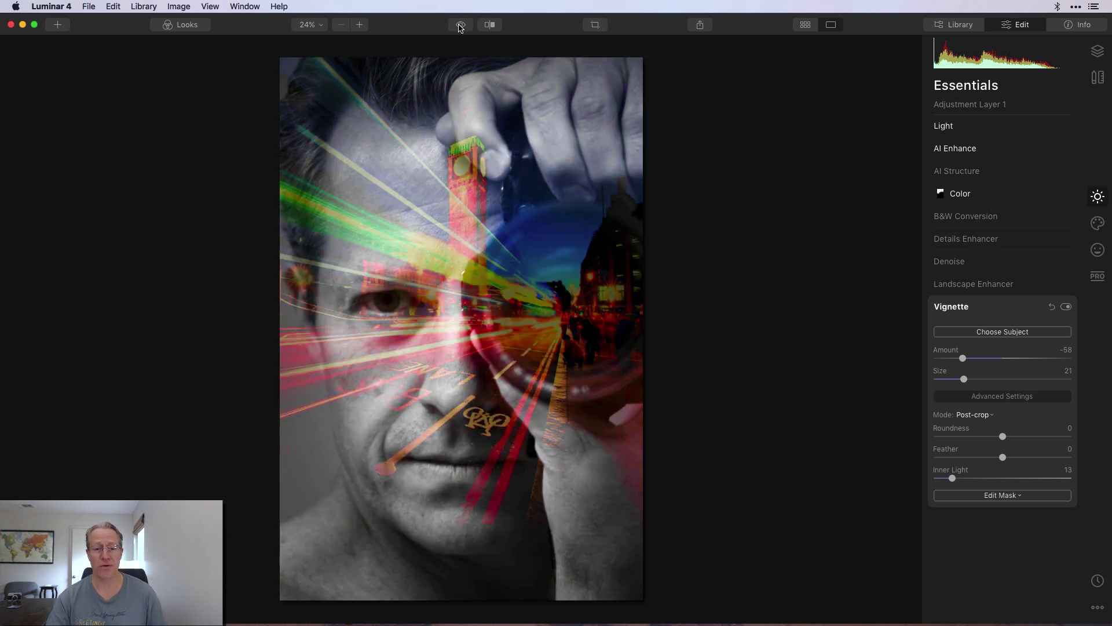